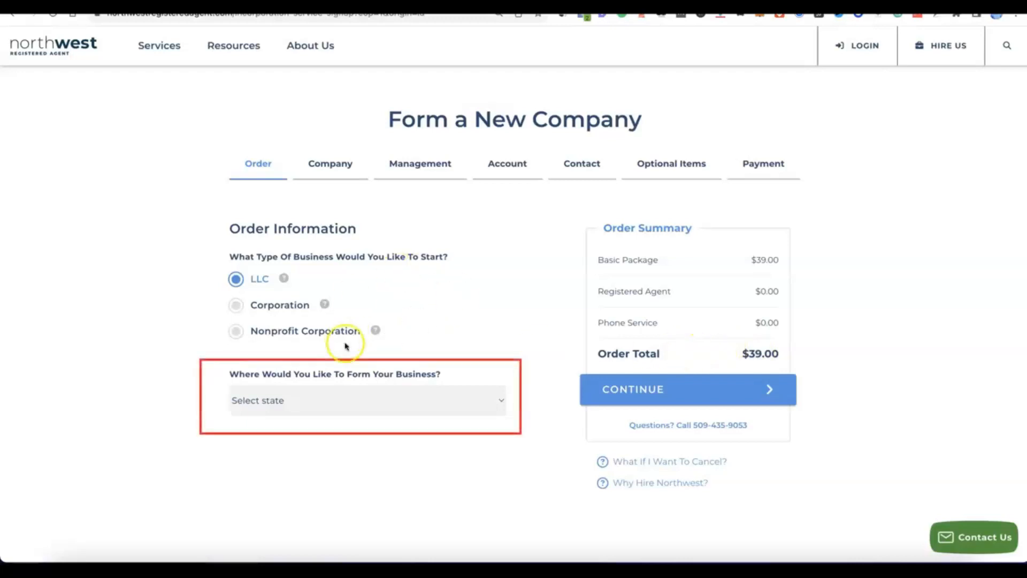
- Choose NM - New Mexico as the state of formation for the LLC and continue to the company details
{"action": "left_click", "coordinate": [498, 401]}
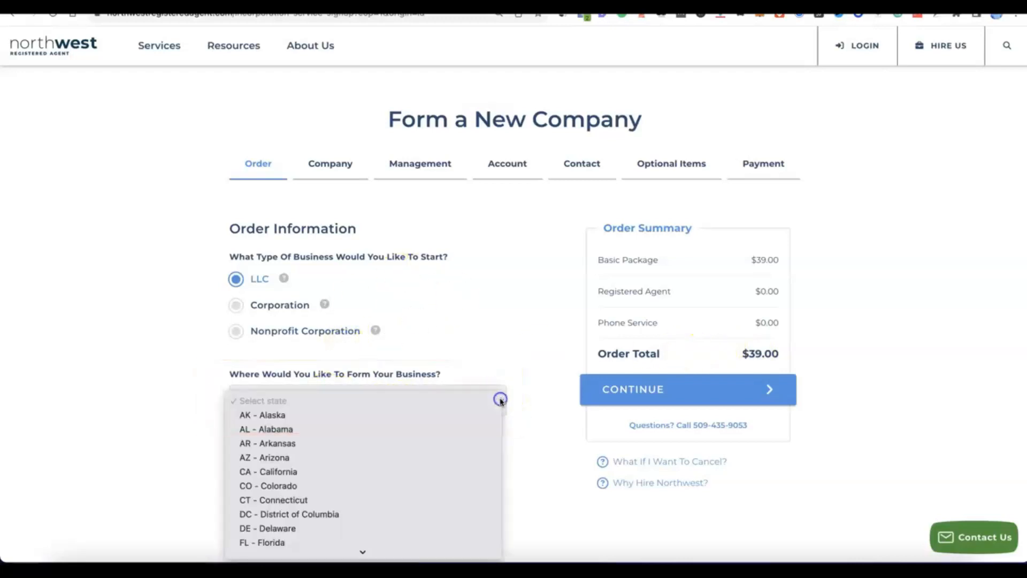
{"action": "scroll", "coordinate": [364, 340], "scroll_direction": "down", "scroll_amount": 5}
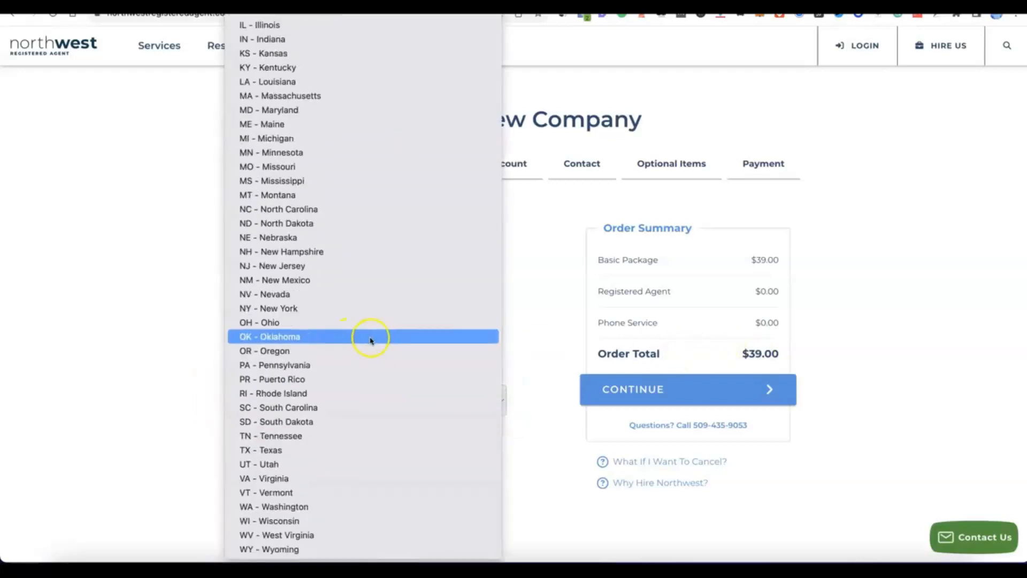
{"action": "left_click", "coordinate": [287, 283]}
{"action": "scroll", "coordinate": [395, 425], "scroll_direction": "down", "scroll_amount": 3}
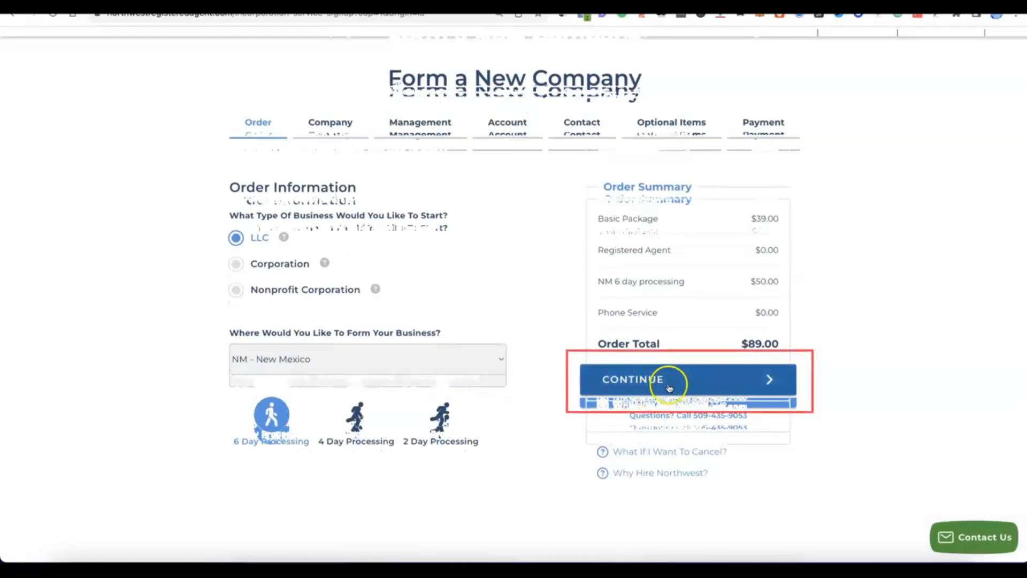
{"action": "left_click", "coordinate": [665, 380]}
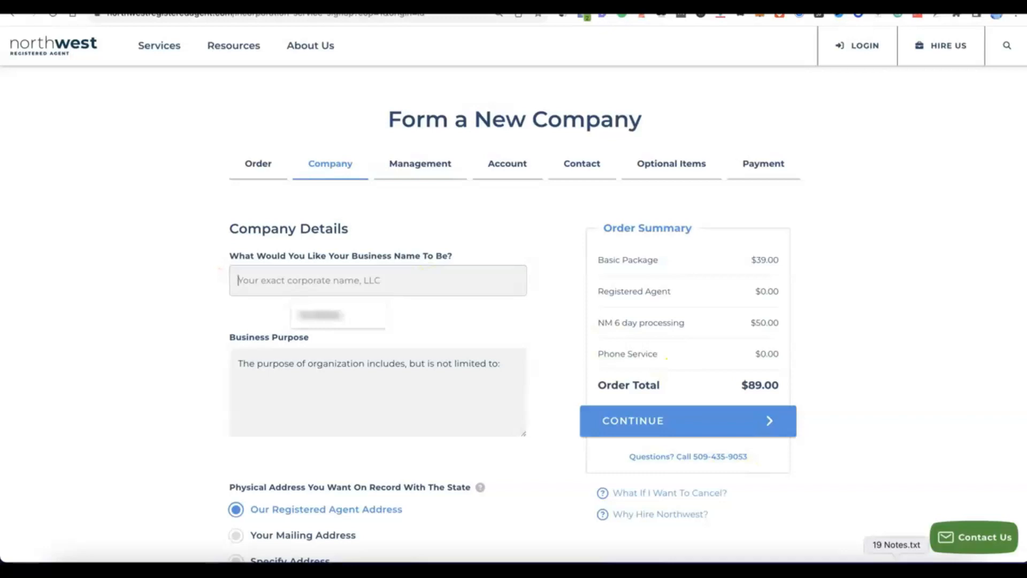
- Name the business Modoe, give its purpose as "E-commerce - online selling of general products.", and continue to the management details
{"action": "left_click", "coordinate": [399, 279]}
{"action": "type", "text": "Modoe"}
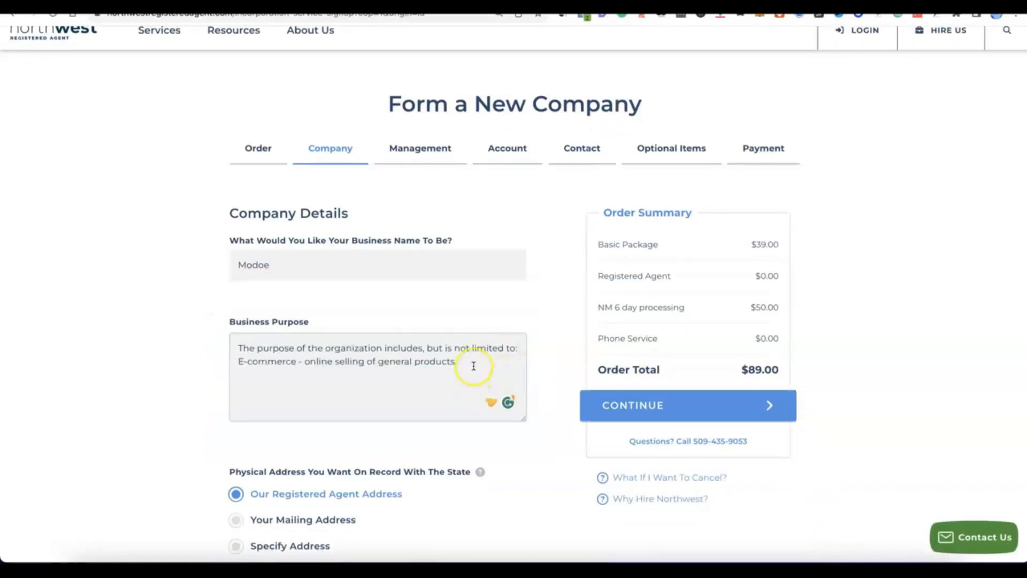
{"action": "scroll", "coordinate": [473, 366], "scroll_direction": "down", "scroll_amount": 2}
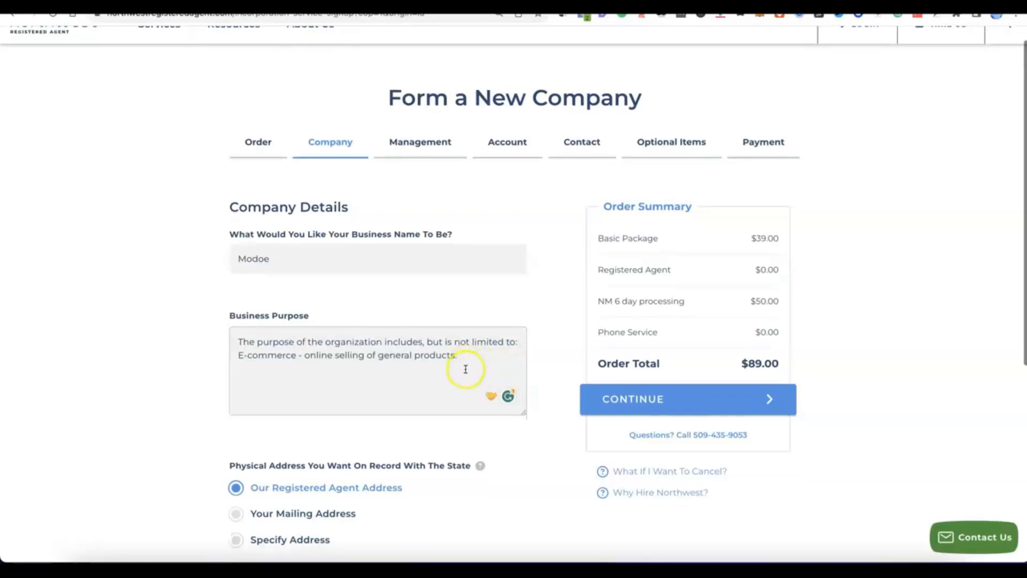
{"action": "scroll", "coordinate": [465, 368], "scroll_direction": "down", "scroll_amount": 1}
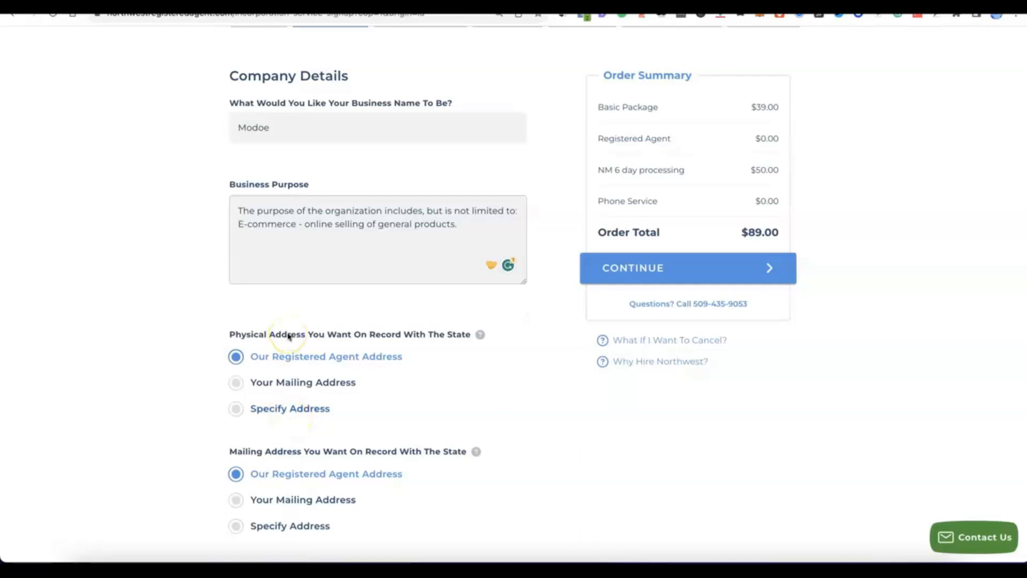
{"action": "scroll", "coordinate": [288, 336], "scroll_direction": "down", "scroll_amount": 2}
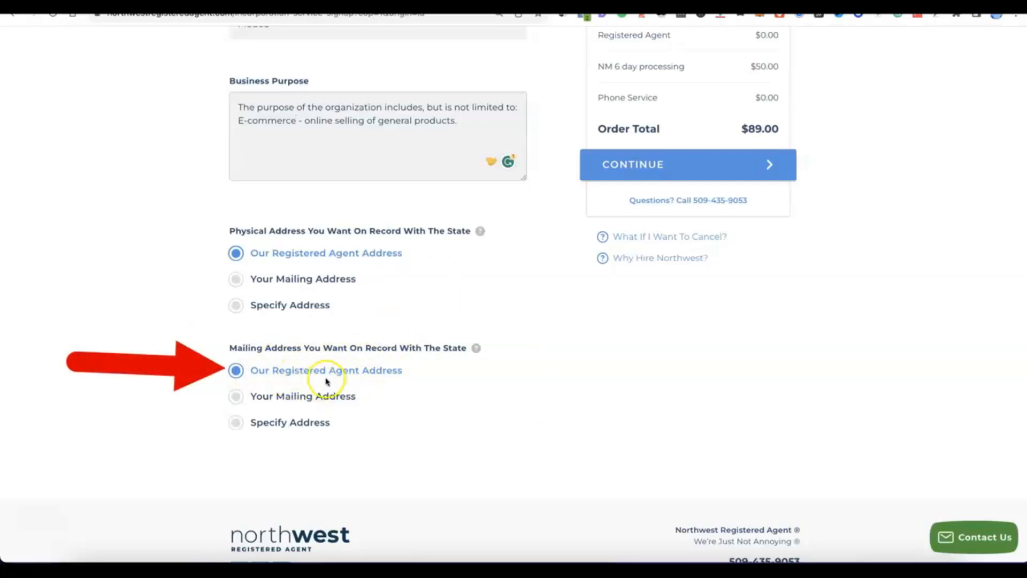
{"action": "scroll", "coordinate": [403, 375], "scroll_direction": "up", "scroll_amount": 5}
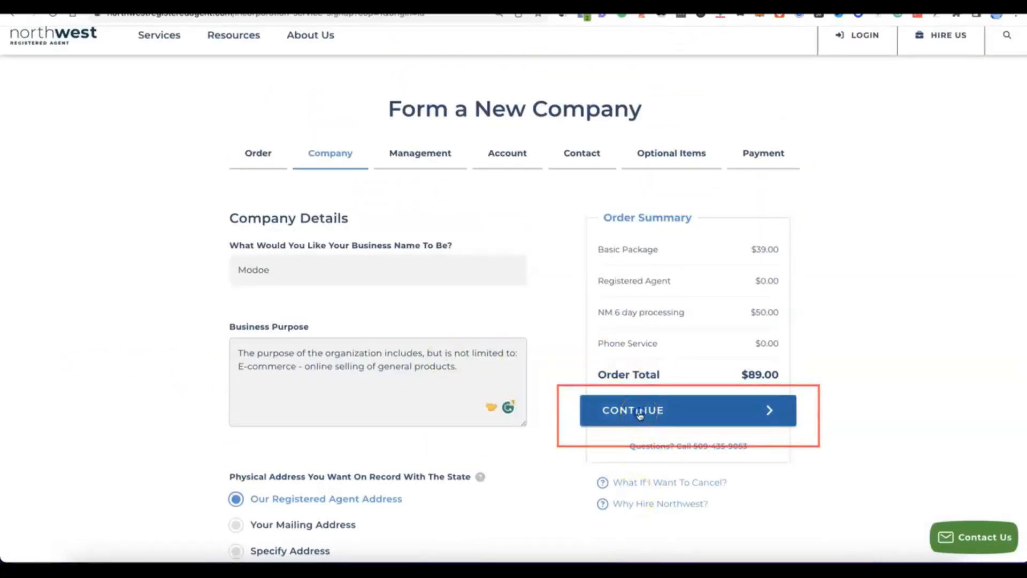
{"action": "left_click", "coordinate": [640, 415]}
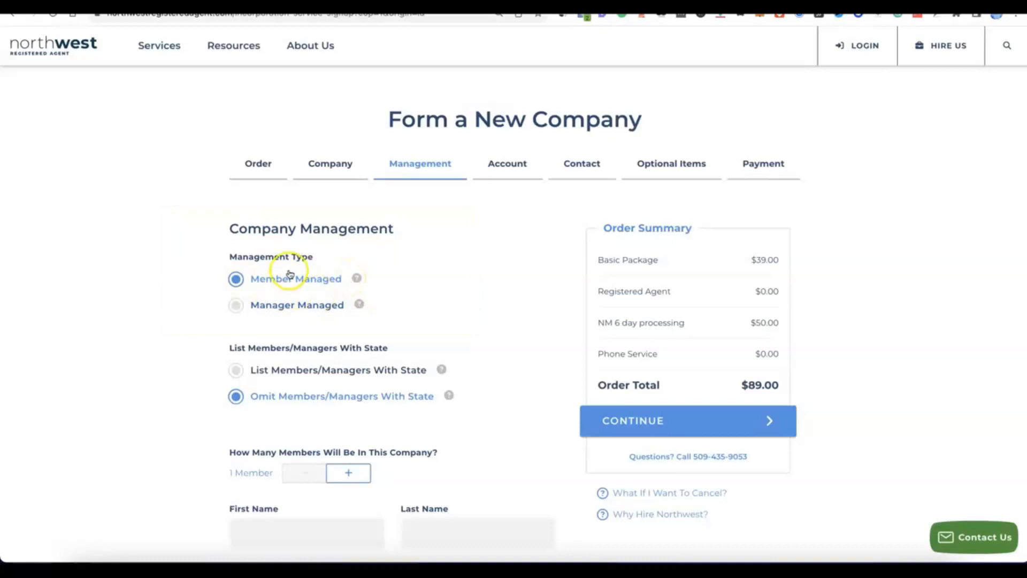
- Set the number of company members to 2
{"action": "scroll", "coordinate": [287, 268], "scroll_direction": "down", "scroll_amount": 3}
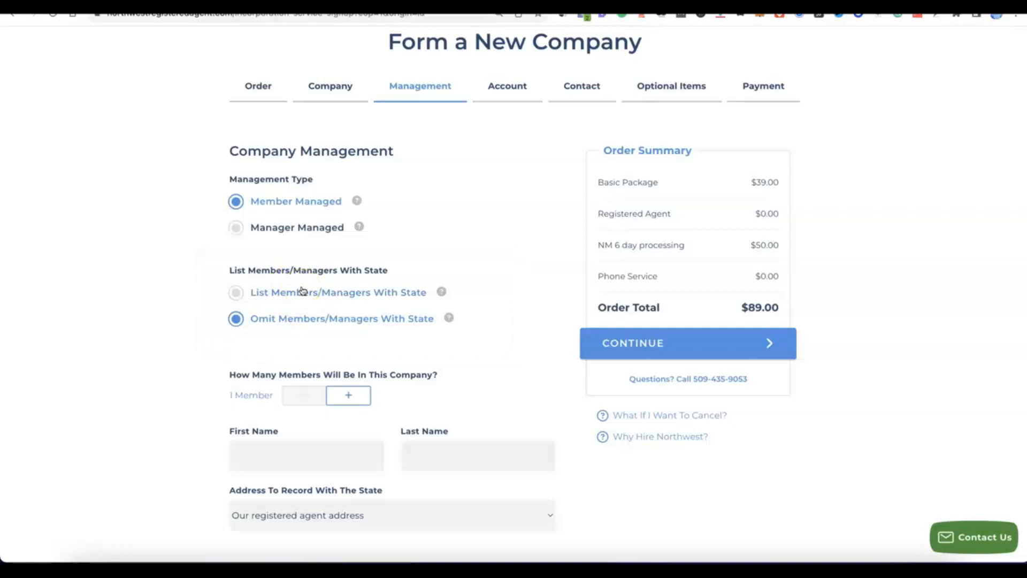
{"action": "left_click", "coordinate": [360, 394]}
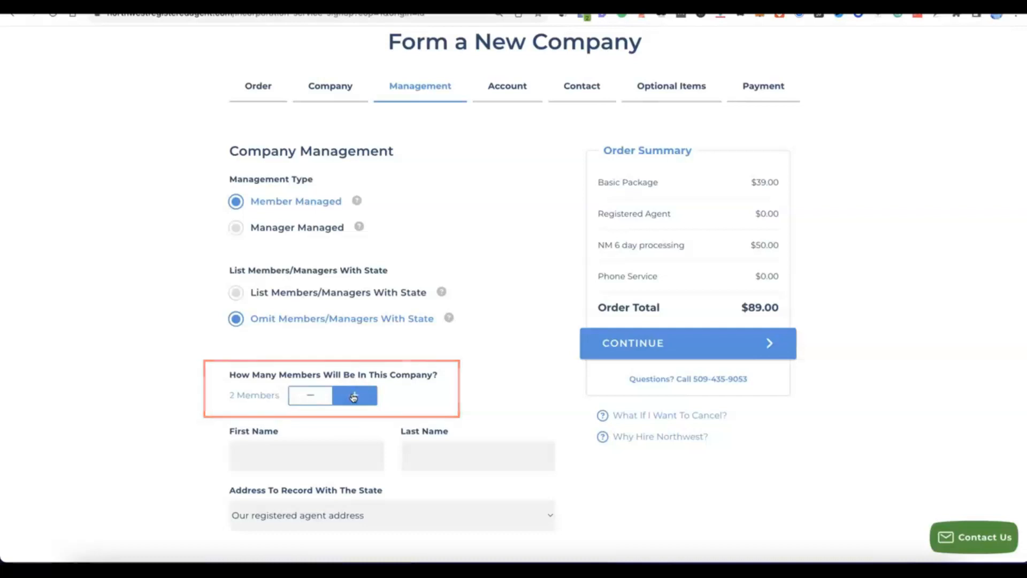
{"action": "scroll", "coordinate": [351, 397], "scroll_direction": "down", "scroll_amount": 5}
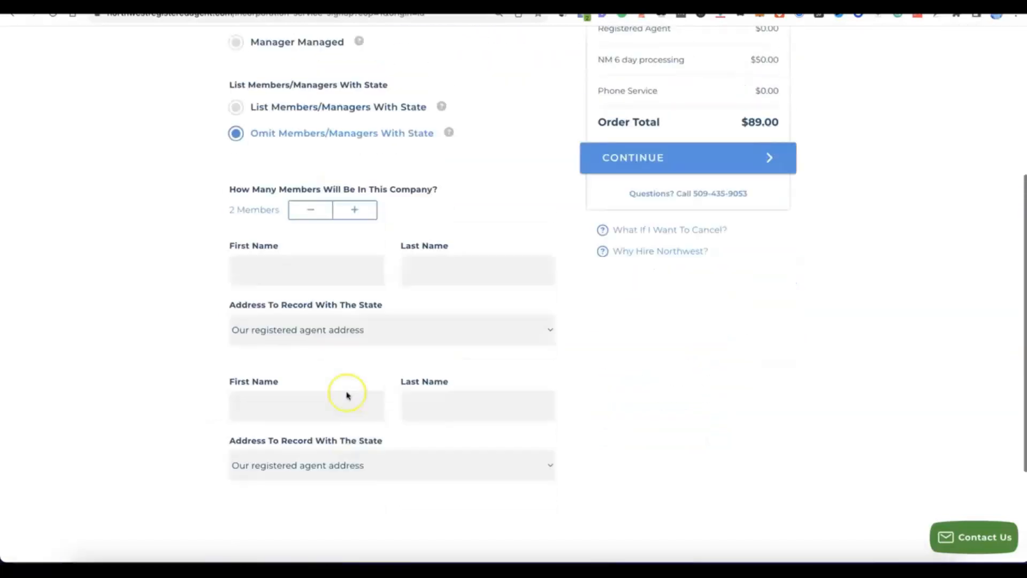
{"action": "scroll", "coordinate": [347, 395], "scroll_direction": "up", "scroll_amount": 1}
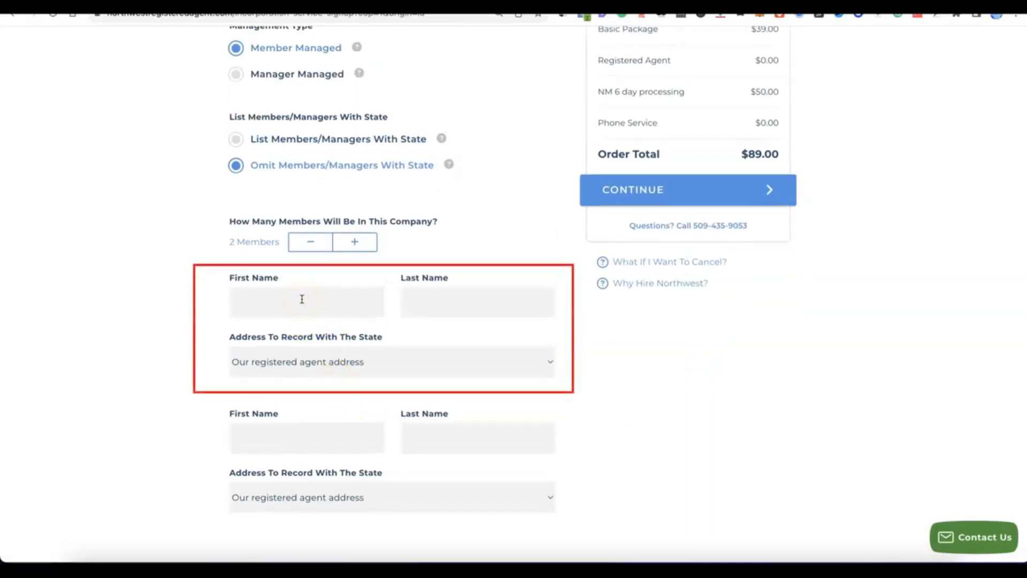
- Fill in the first and last names of both members and continue to the account setup
{"action": "left_click", "coordinate": [499, 302]}
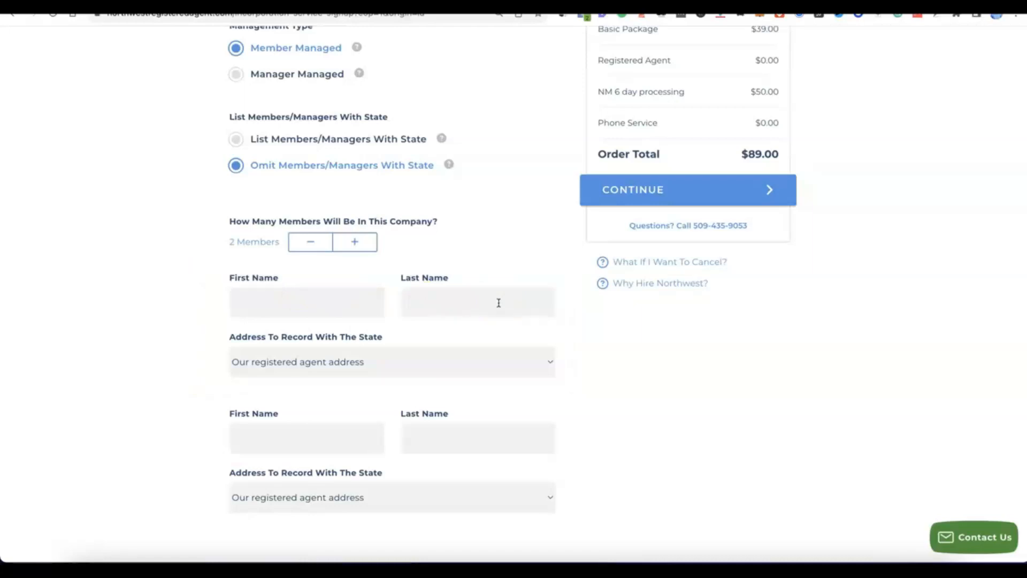
{"action": "left_click", "coordinate": [489, 300]}
{"action": "left_click", "coordinate": [647, 298]}
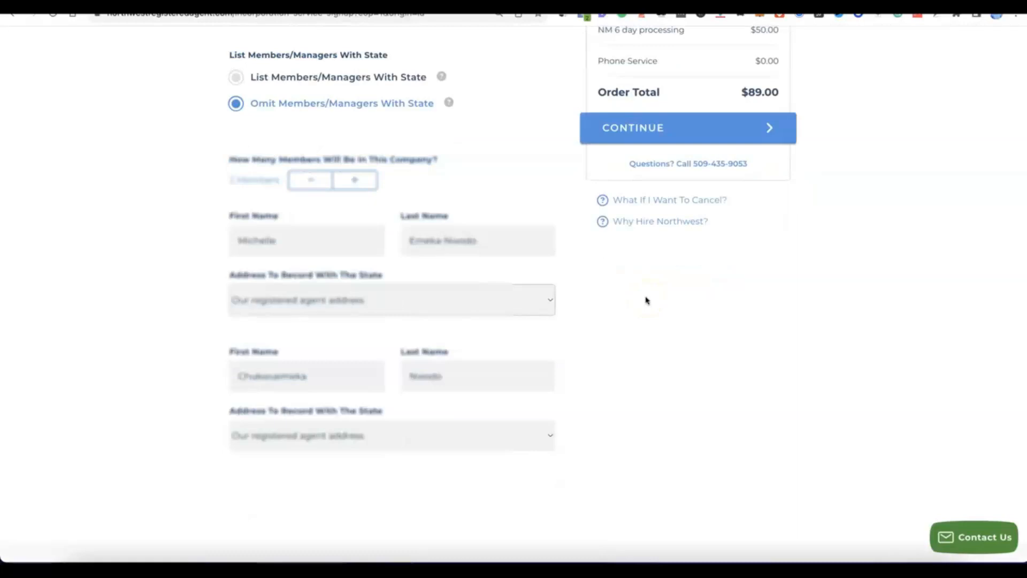
{"action": "left_click", "coordinate": [607, 301]}
{"action": "left_click", "coordinate": [608, 313]}
{"action": "scroll", "coordinate": [608, 319], "scroll_direction": "up", "scroll_amount": 3}
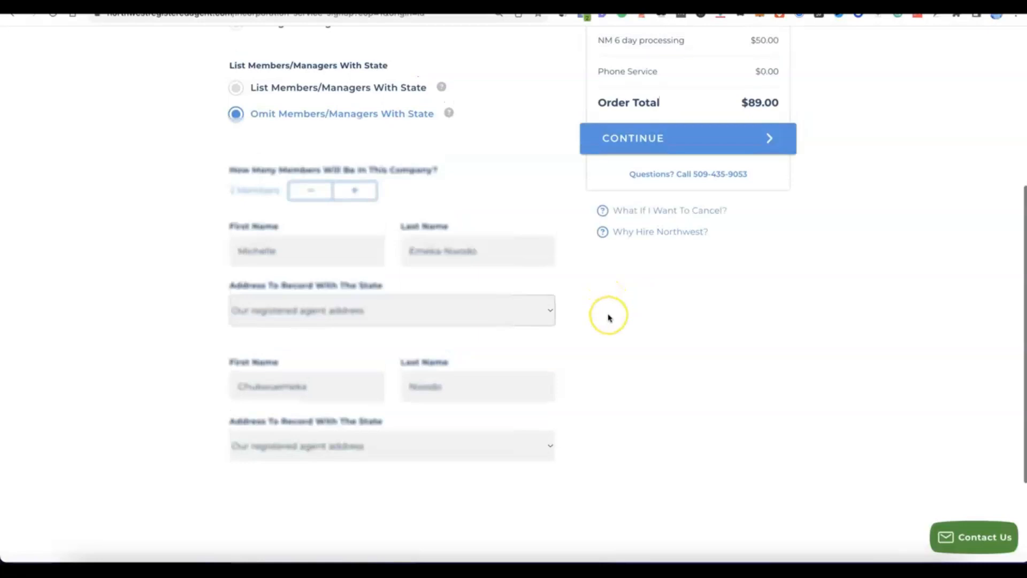
{"action": "left_click", "coordinate": [670, 371]}
{"action": "scroll", "coordinate": [647, 204], "scroll_direction": "up", "scroll_amount": 1}
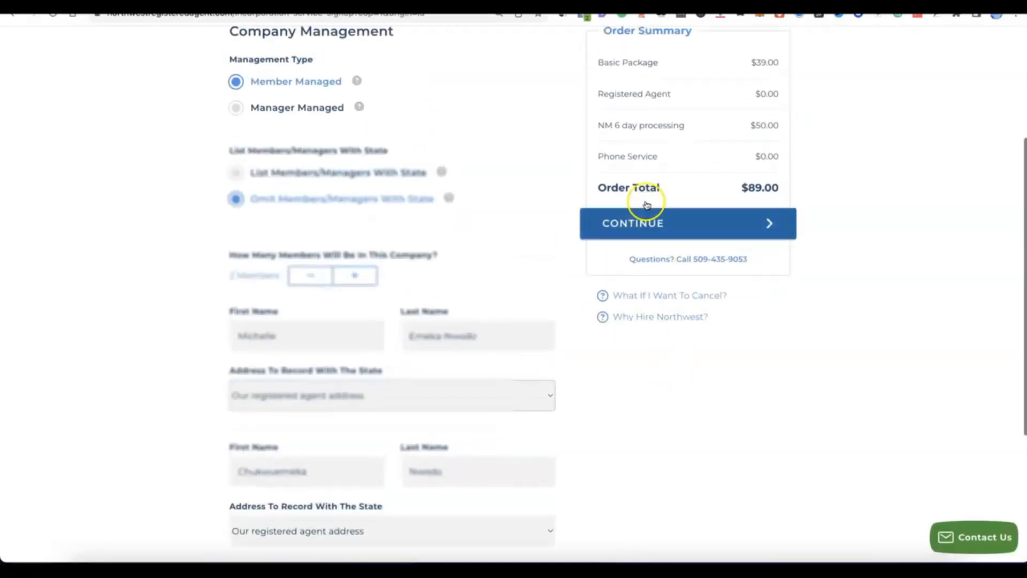
{"action": "left_click", "coordinate": [647, 217]}
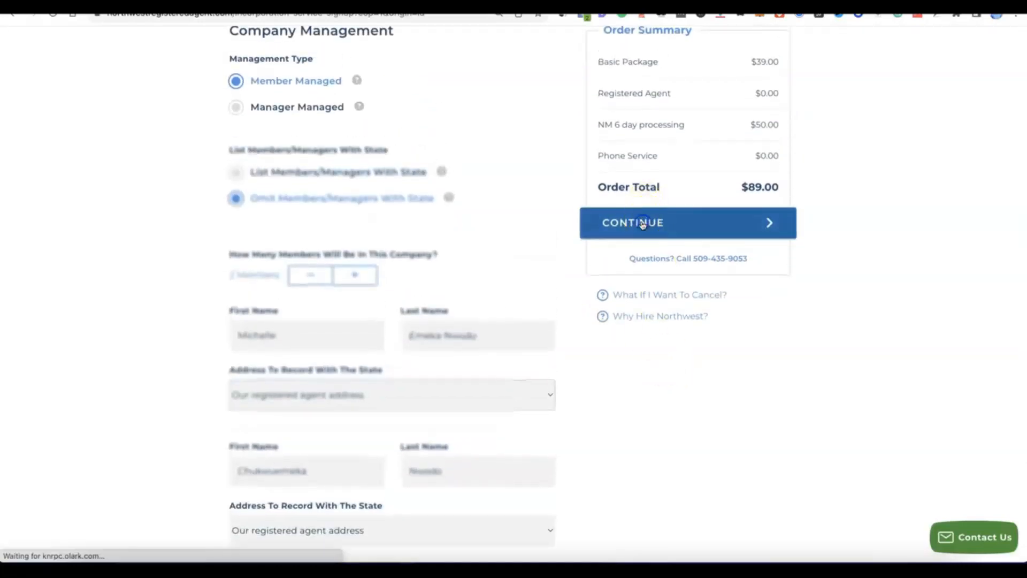
{"action": "left_click", "coordinate": [635, 221]}
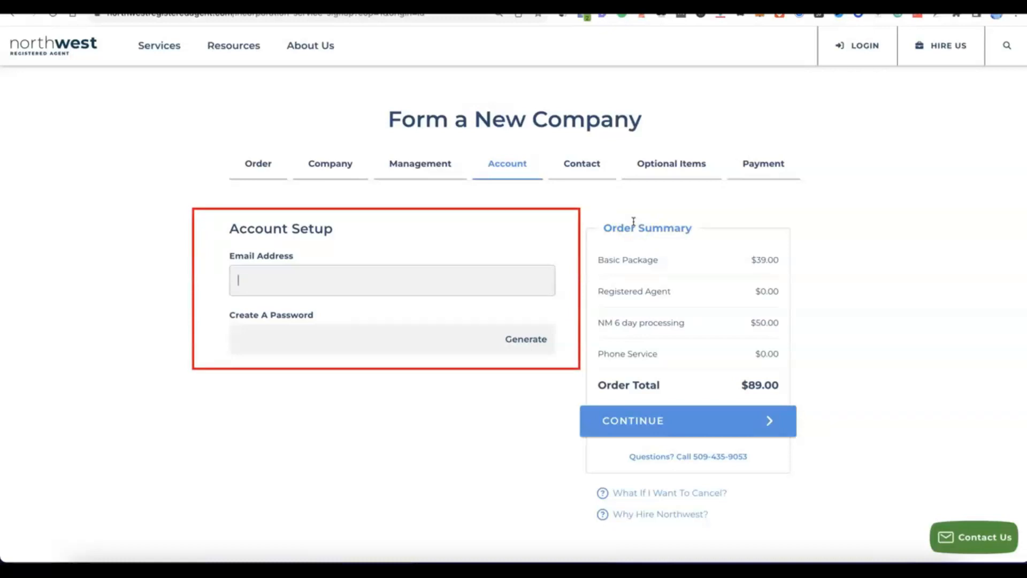
- Enter the account email address, generate an account password, and continue to the contact details
{"action": "left_click", "coordinate": [349, 271]}
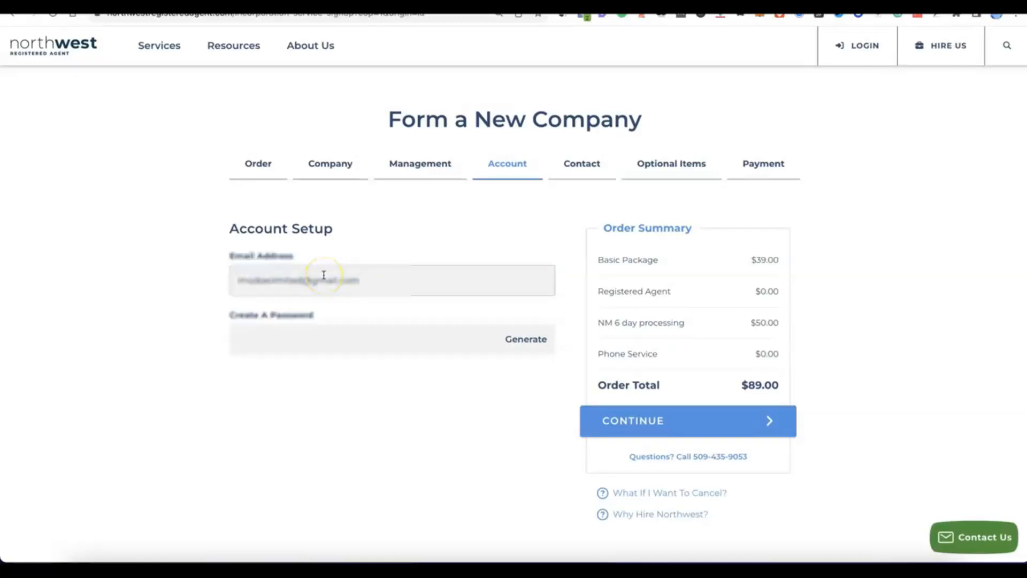
{"action": "left_click", "coordinate": [327, 343]}
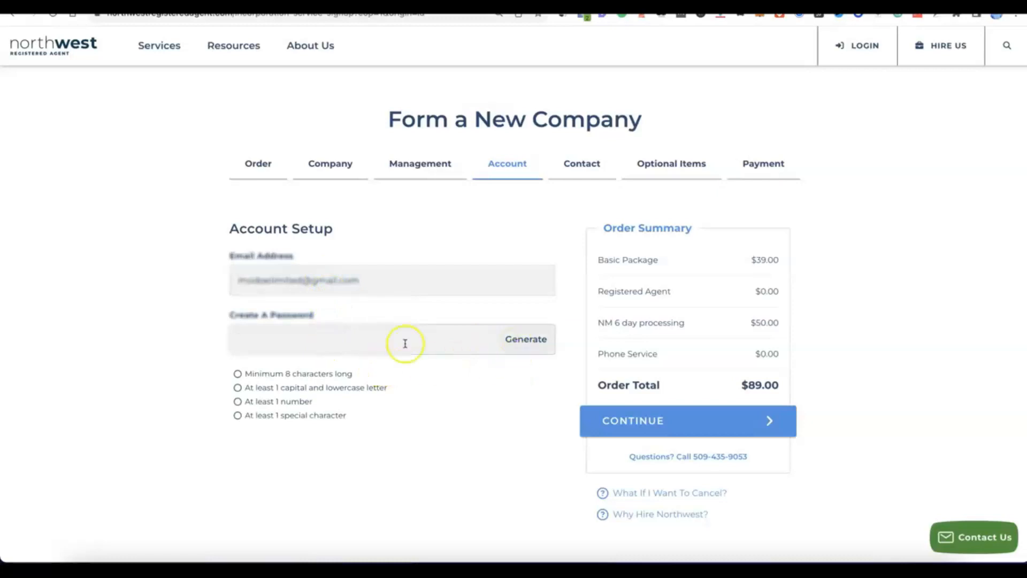
{"action": "left_click", "coordinate": [528, 340]}
{"action": "left_click", "coordinate": [372, 385]}
{"action": "scroll", "coordinate": [372, 385], "scroll_direction": "down", "scroll_amount": 1}
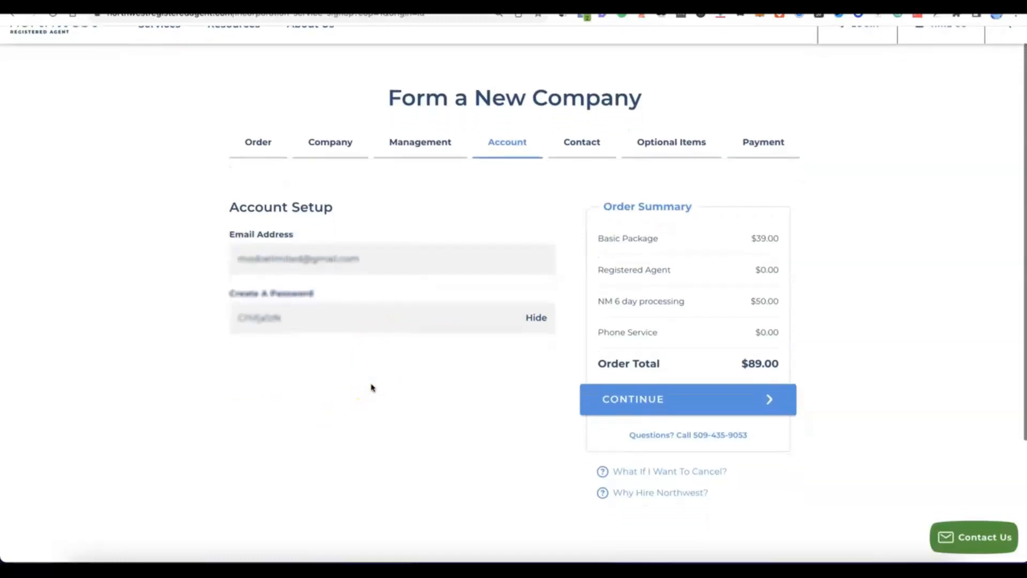
{"action": "left_click", "coordinate": [651, 399]}
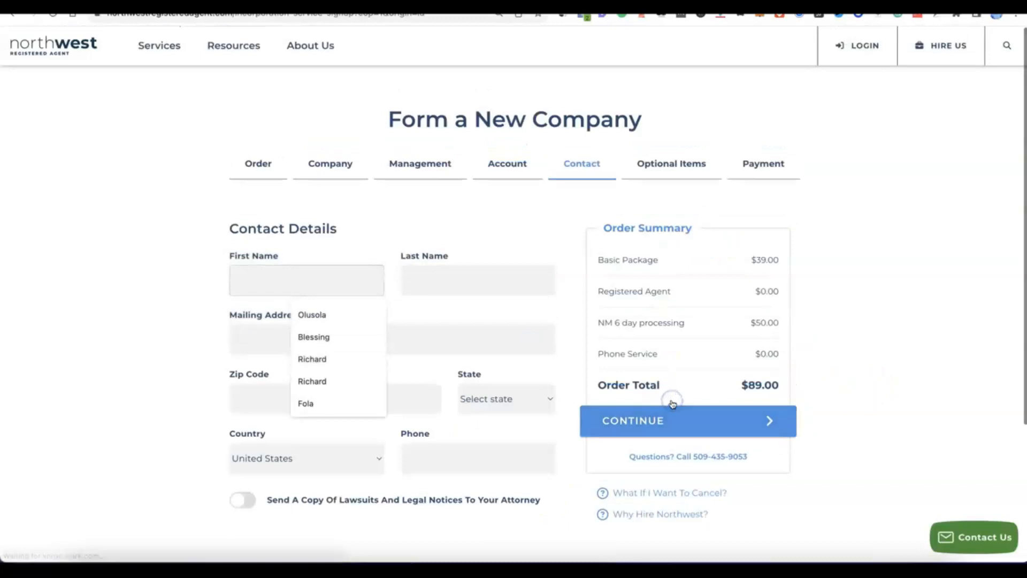
- Fill in the contact's name, mailing address, country and phone number, and continue to the optional items
{"action": "left_click", "coordinate": [163, 252]}
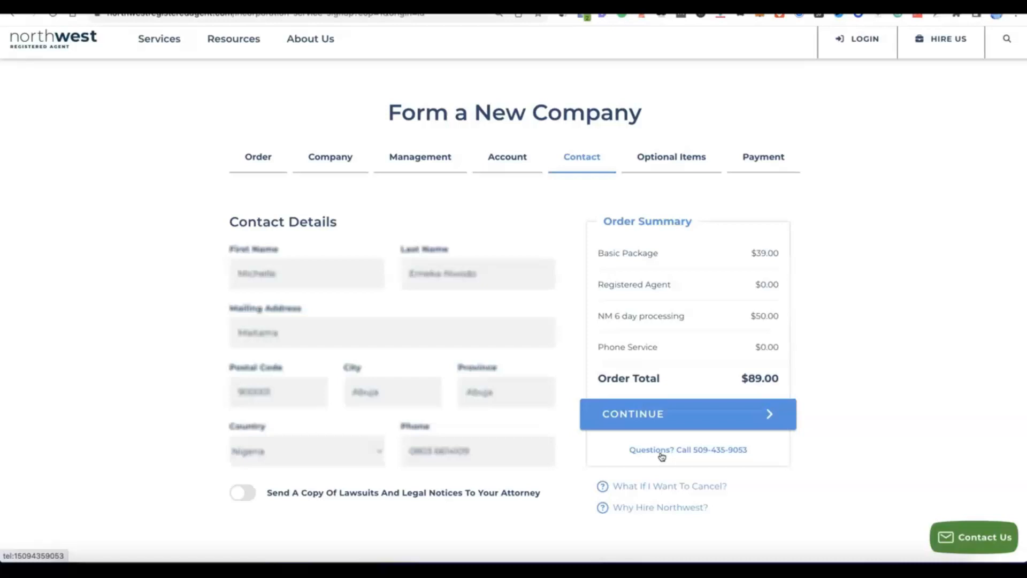
{"action": "left_click", "coordinate": [639, 423]}
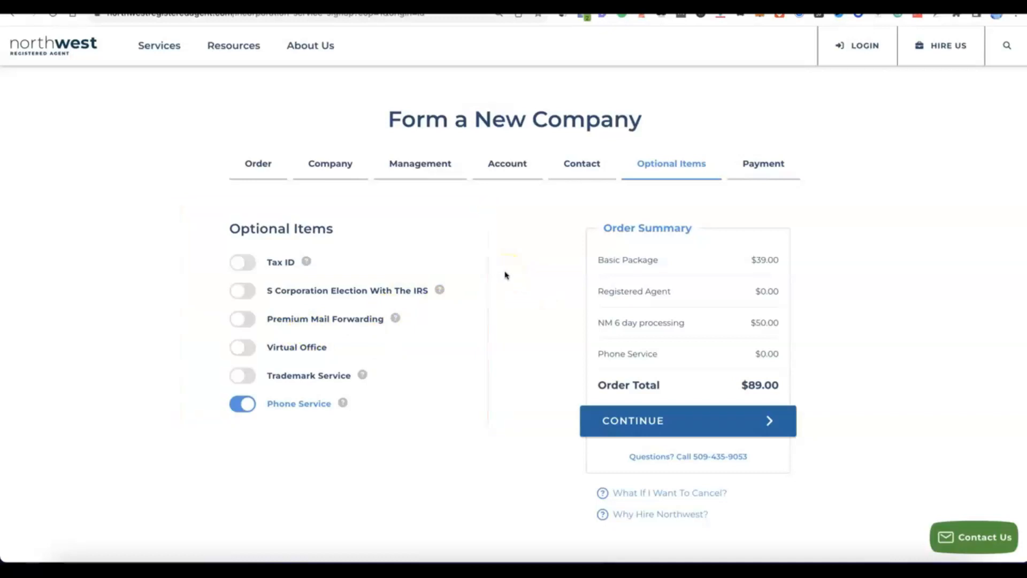
- Turn off the Phone Service in the optional items
{"action": "left_click", "coordinate": [248, 405]}
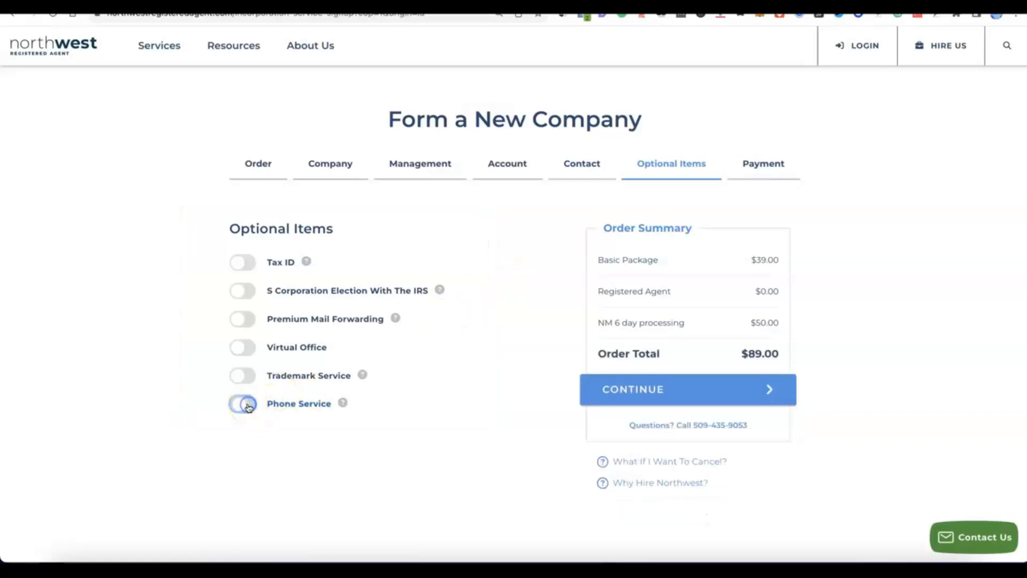
{"action": "left_click", "coordinate": [237, 409]}
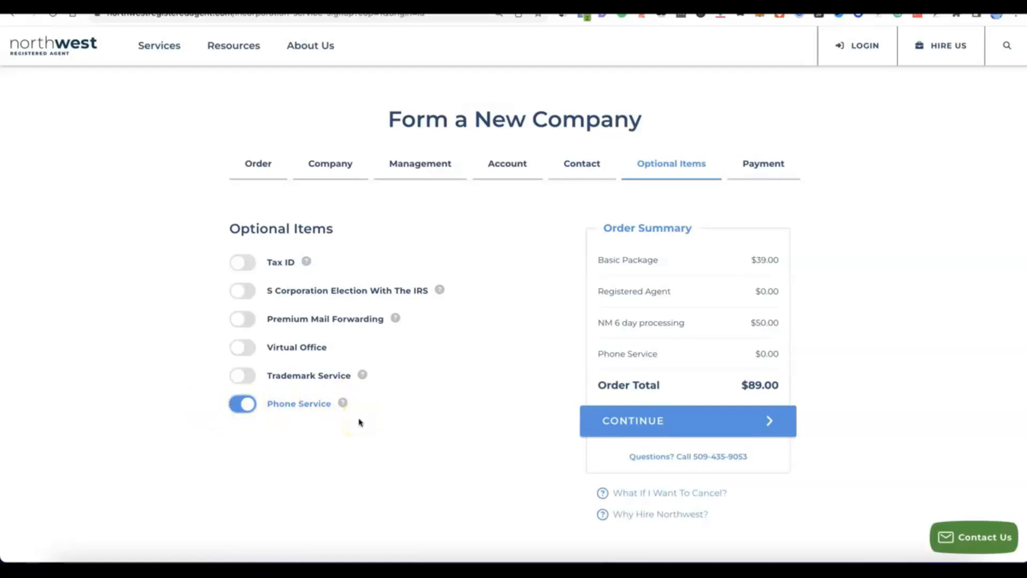
{"action": "left_click", "coordinate": [246, 406]}
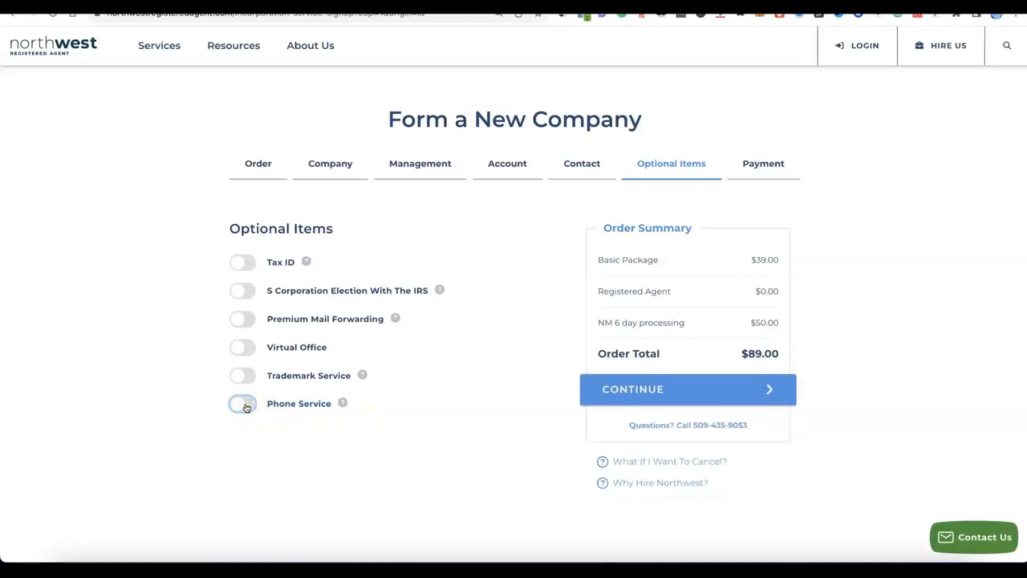
- Add the Tax ID service with the "Do NOT Have Social Security Number" option and continue to payment
{"action": "left_click", "coordinate": [238, 261]}
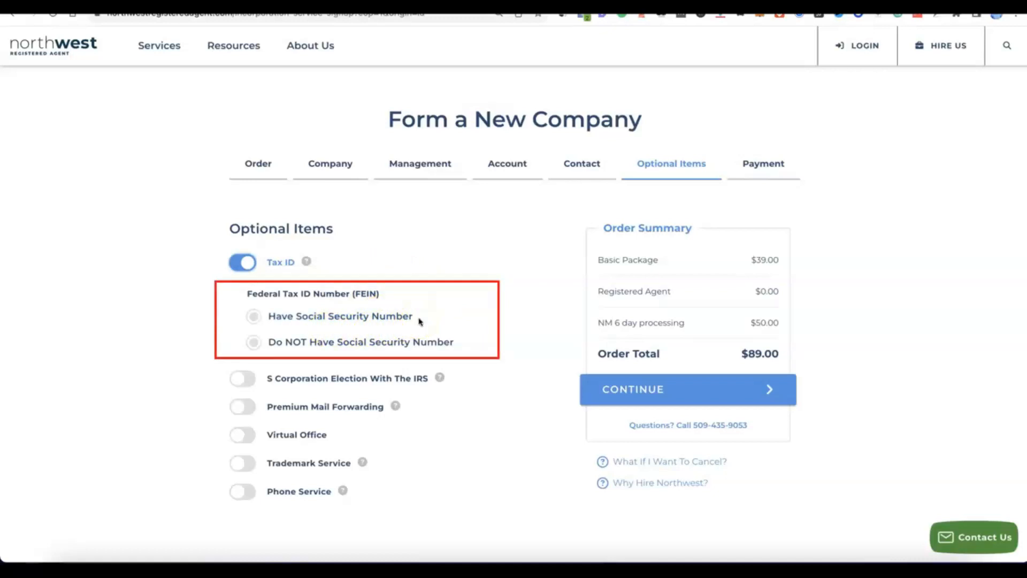
{"action": "left_click", "coordinate": [254, 316]}
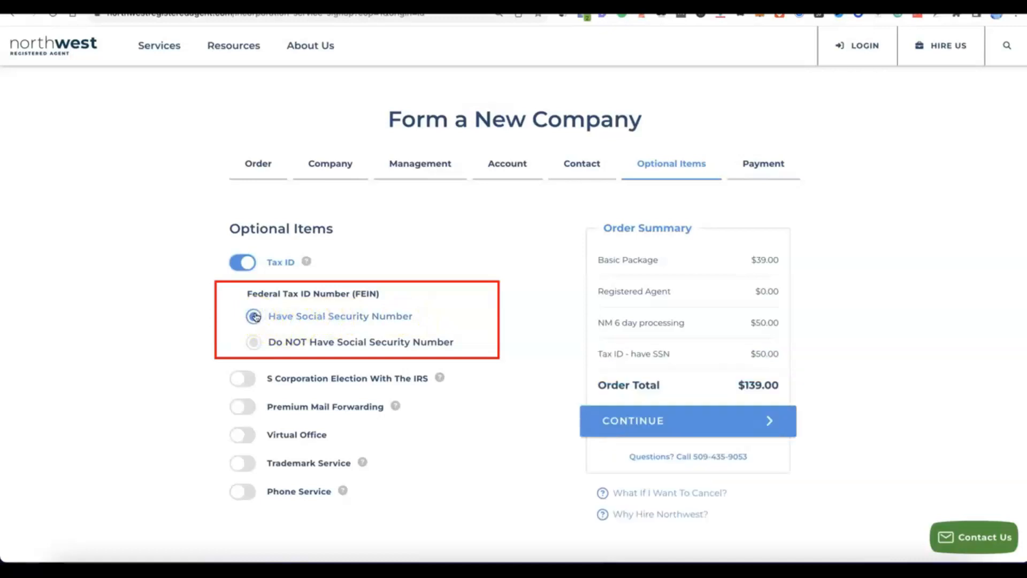
{"action": "left_click", "coordinate": [249, 344]}
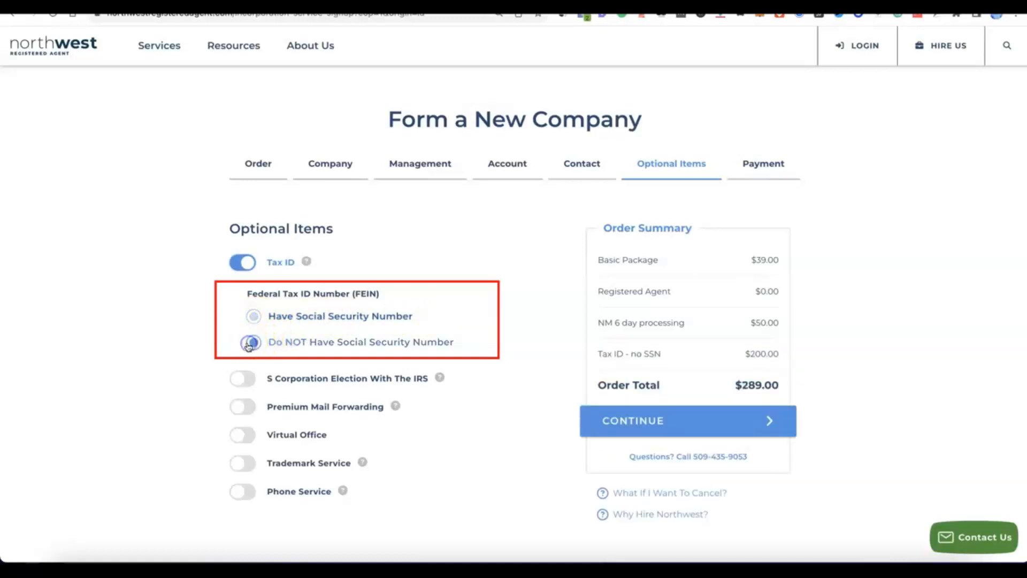
{"action": "left_click", "coordinate": [347, 349]}
{"action": "left_click", "coordinate": [271, 313]}
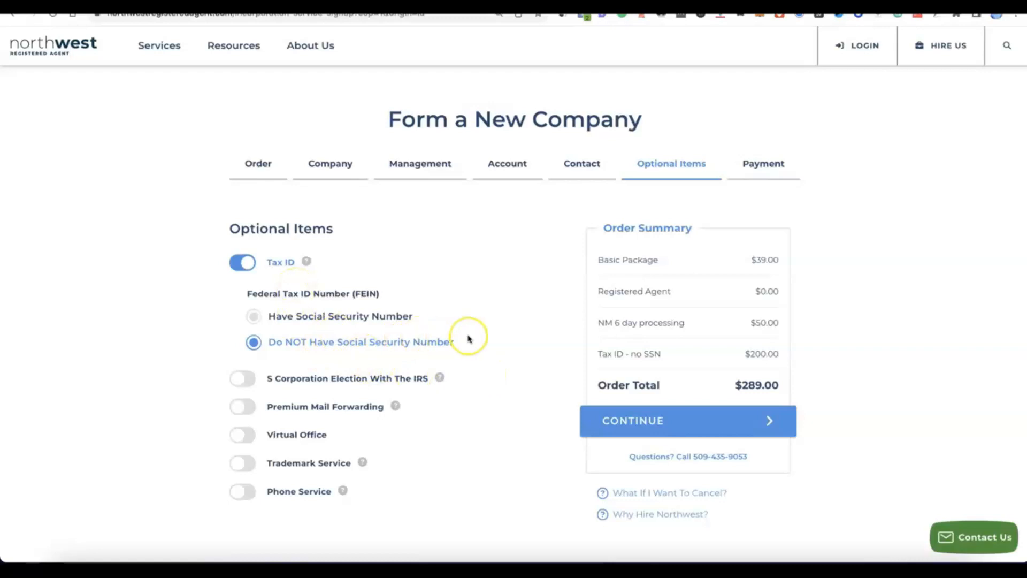
{"action": "scroll", "coordinate": [460, 338], "scroll_direction": "down", "scroll_amount": 2}
{"action": "scroll", "coordinate": [467, 337], "scroll_direction": "up", "scroll_amount": 1}
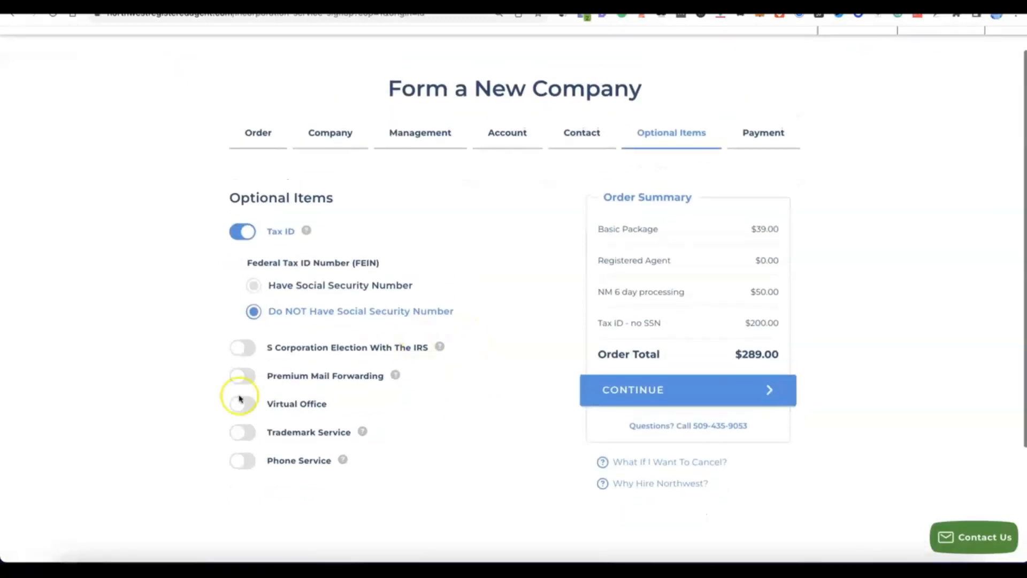
{"action": "left_click", "coordinate": [648, 390]}
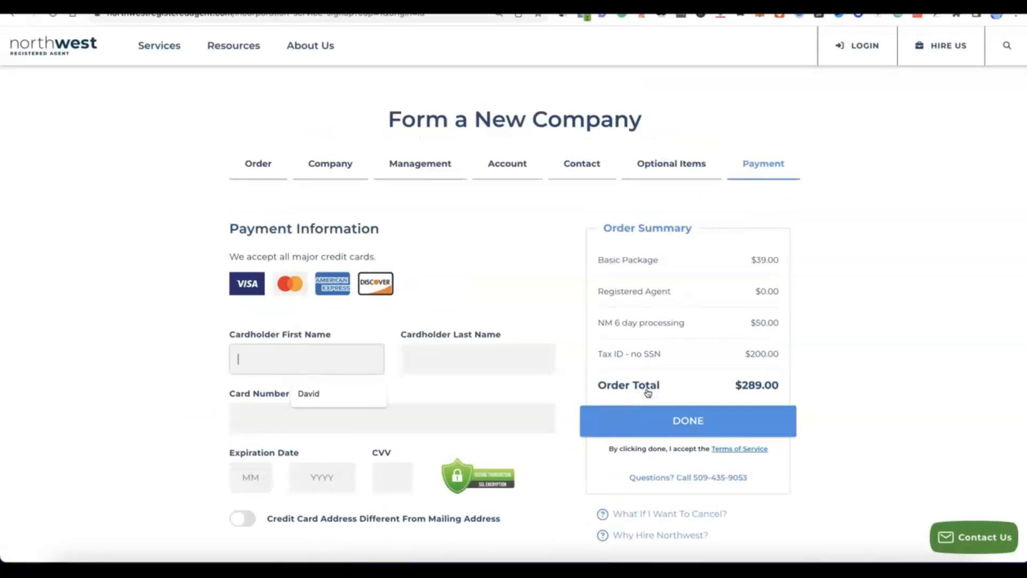
- Fill in the cardholder's name, card number, expiration date and CVV, and submit the payment
{"action": "scroll", "coordinate": [649, 355], "scroll_direction": "down", "scroll_amount": 2}
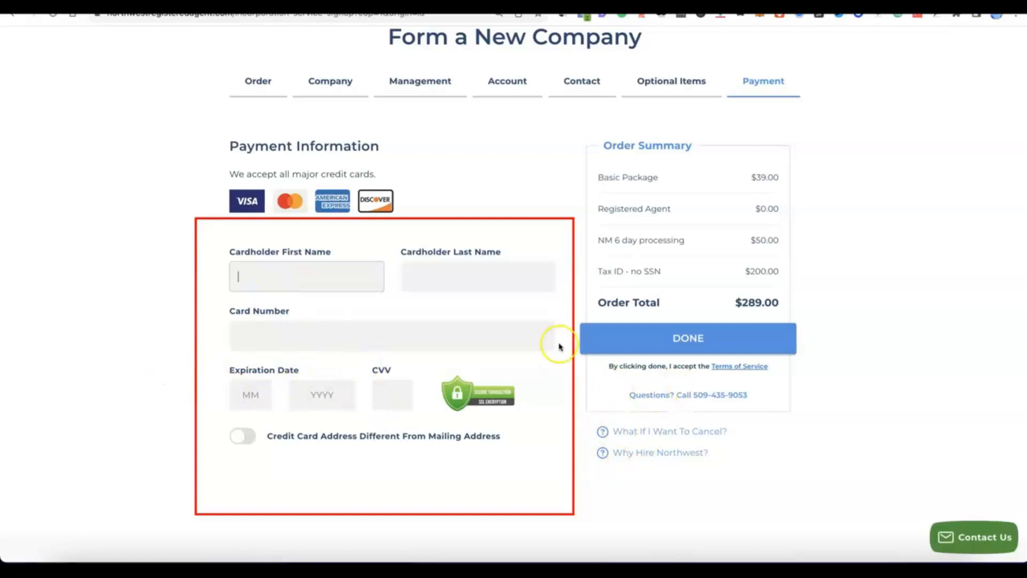
{"action": "left_click", "coordinate": [335, 279]}
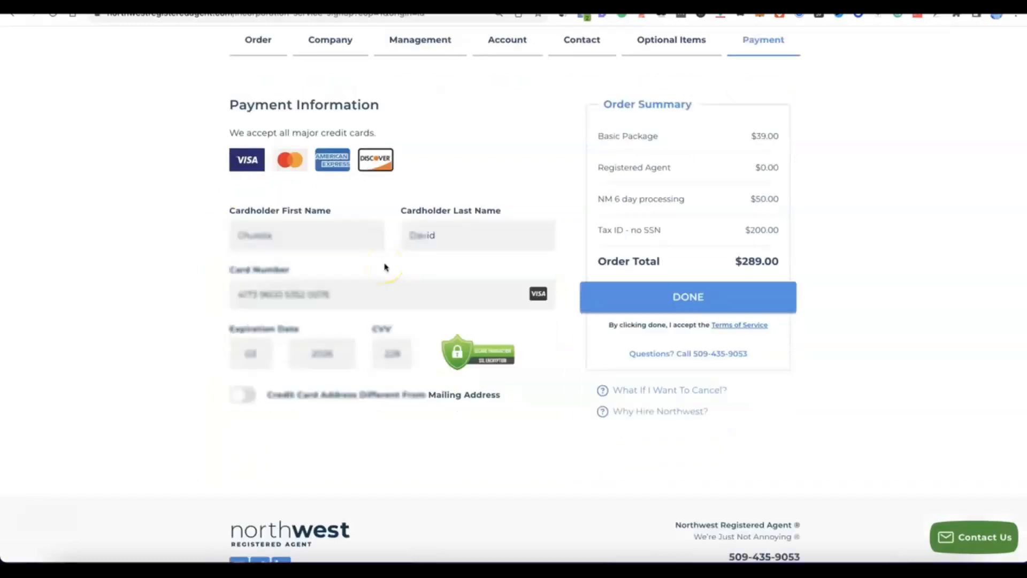
{"action": "left_click", "coordinate": [640, 297]}
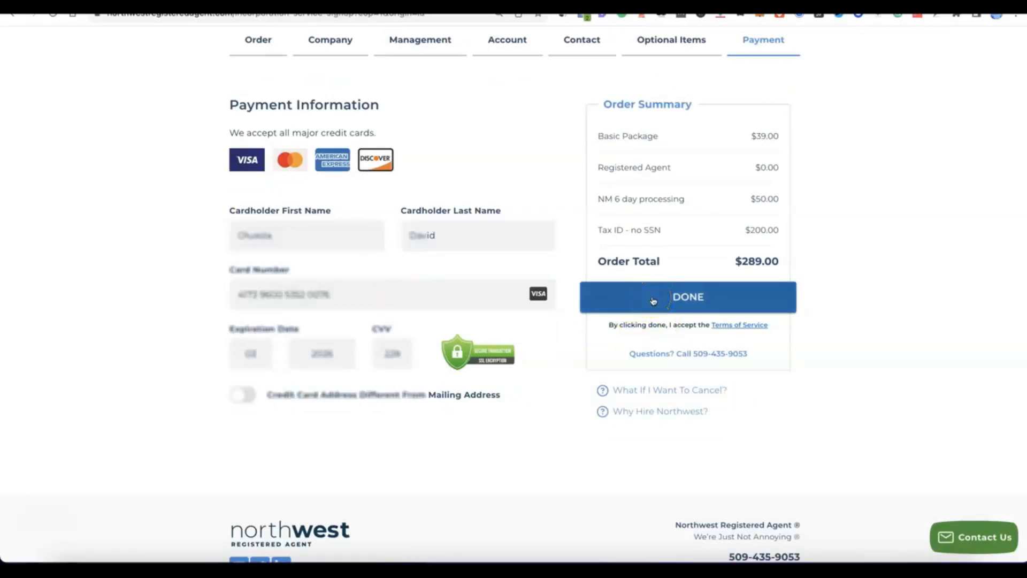
{"action": "left_click", "coordinate": [654, 299]}
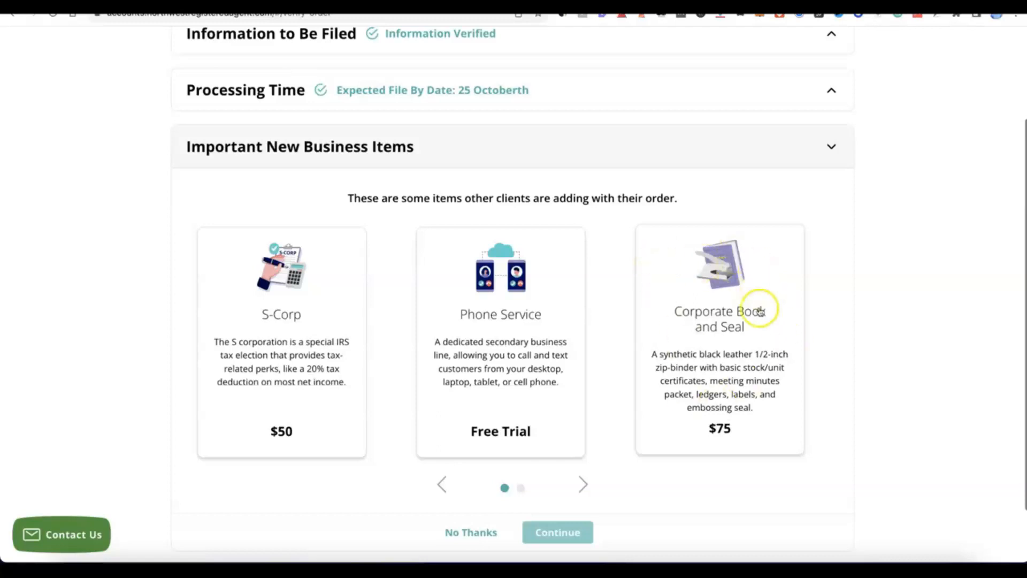
- Decline the additional new business items and submit the verified order for Modoe
{"action": "scroll", "coordinate": [633, 287], "scroll_direction": "down", "scroll_amount": 2}
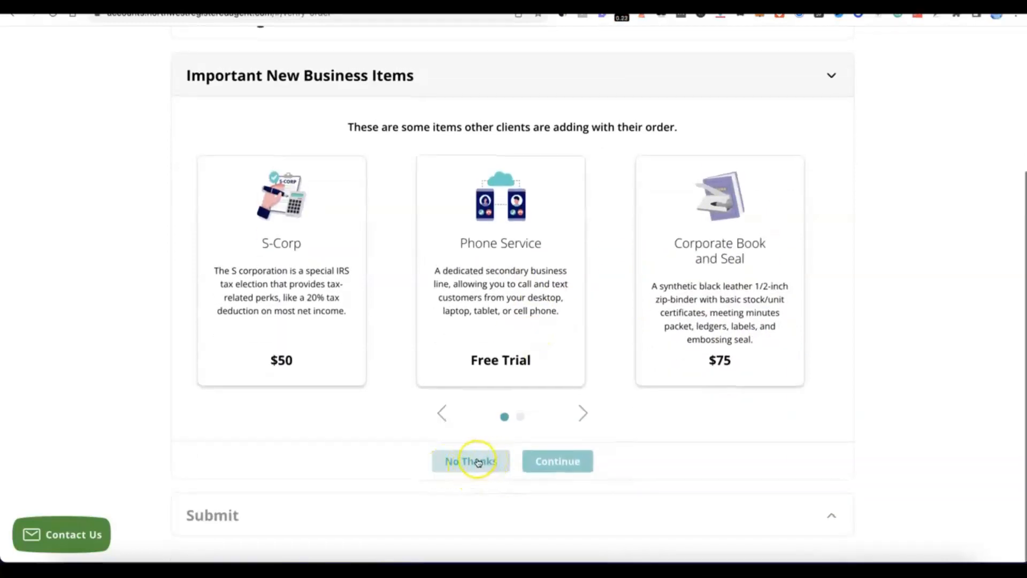
{"action": "left_click", "coordinate": [477, 461]}
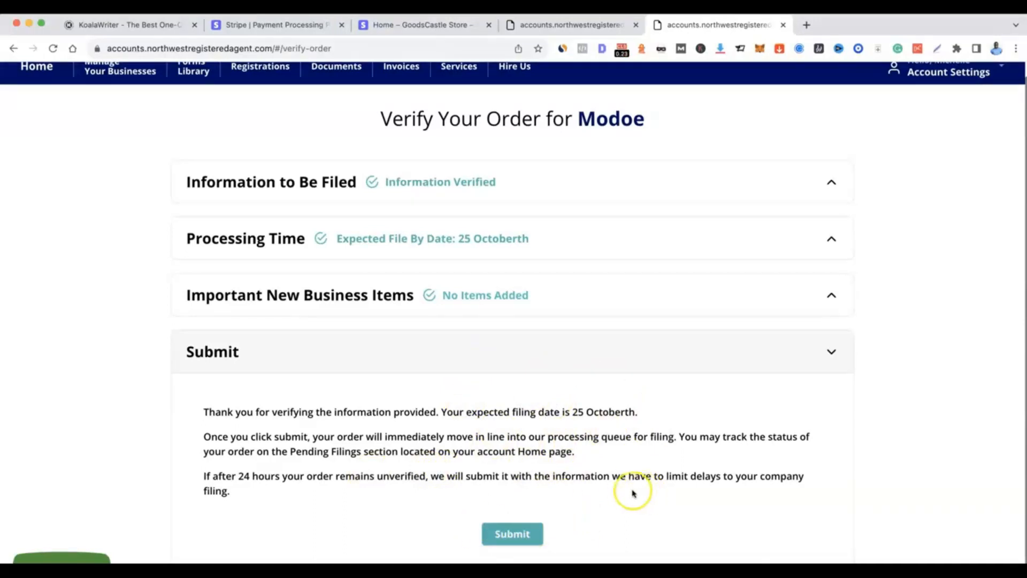
{"action": "left_click", "coordinate": [511, 533]}
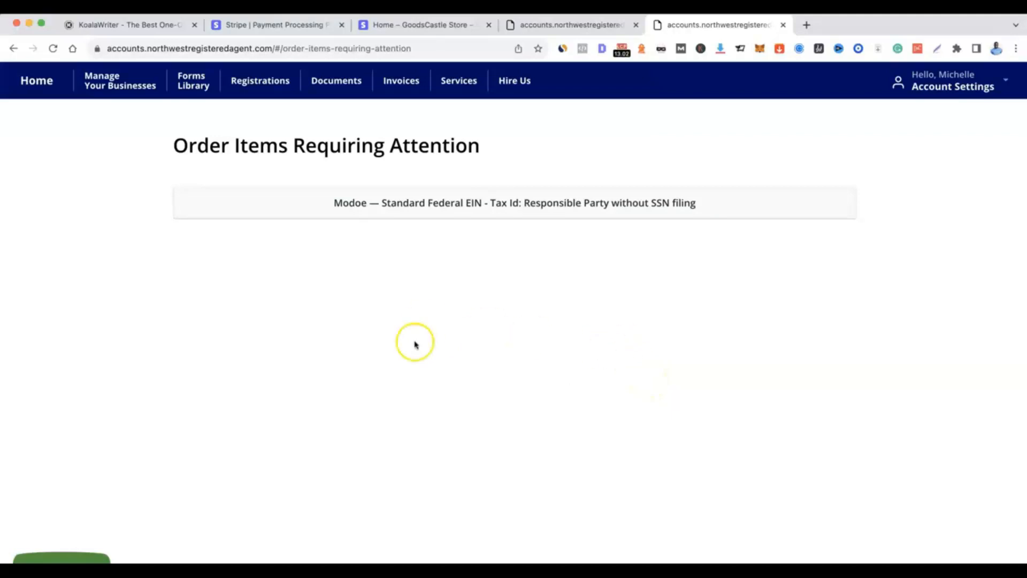
- Open the Modoe Standard Federal EIN item without SSN filing and choose the existing contact as responsible party
{"action": "left_click", "coordinate": [475, 204]}
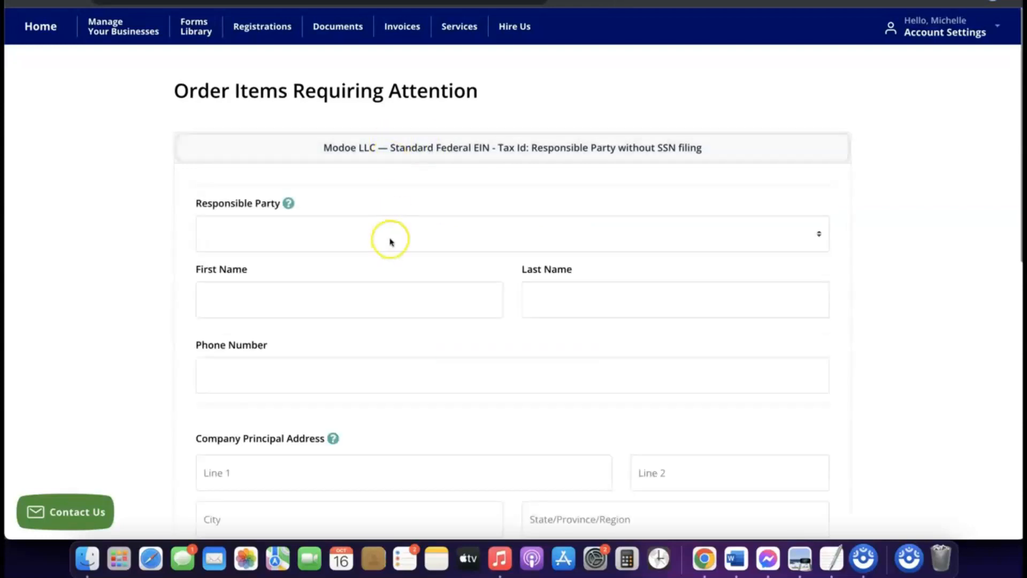
{"action": "scroll", "coordinate": [390, 240], "scroll_direction": "down", "scroll_amount": 3}
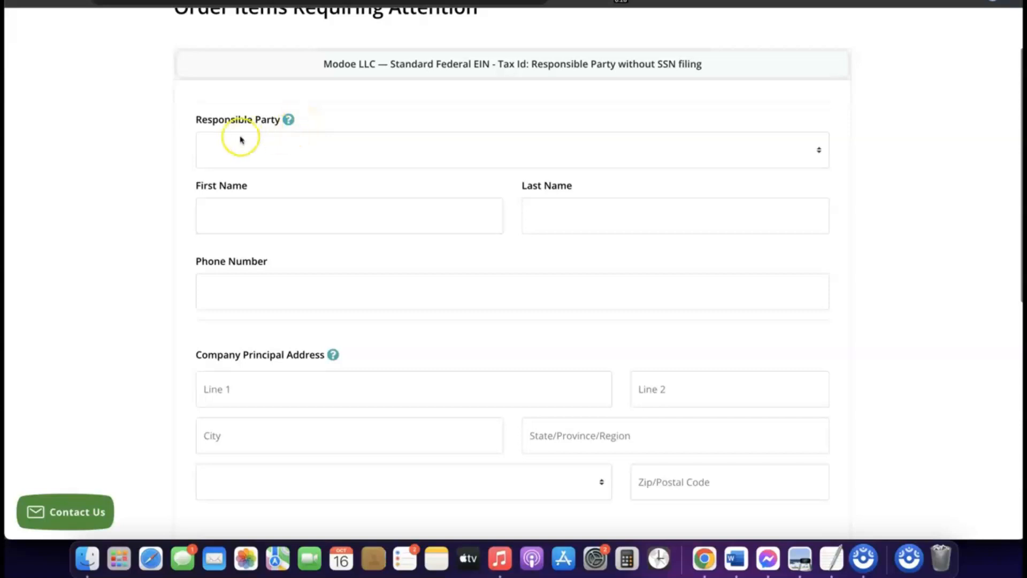
{"action": "left_click", "coordinate": [281, 143]}
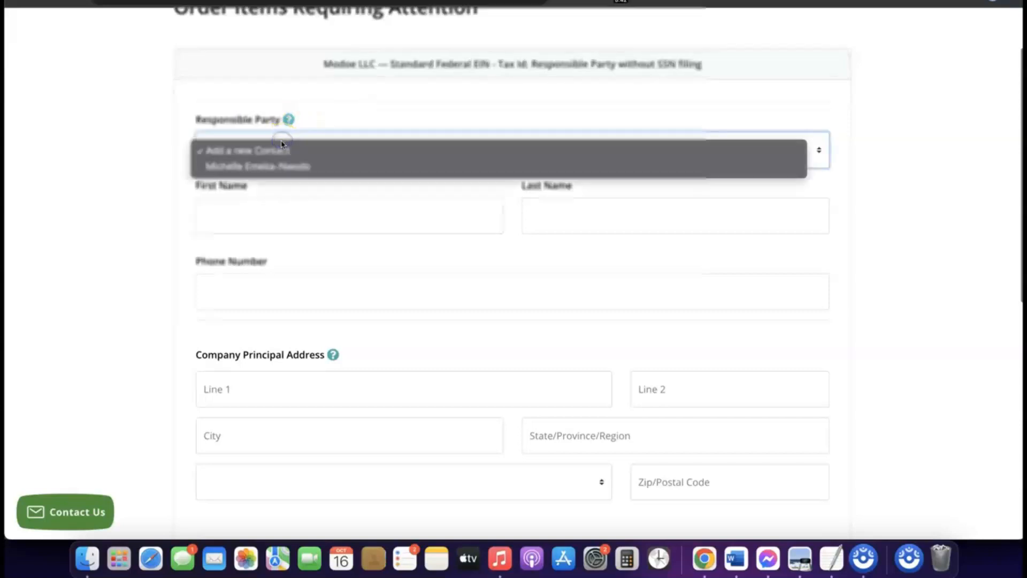
{"action": "left_click", "coordinate": [271, 169]}
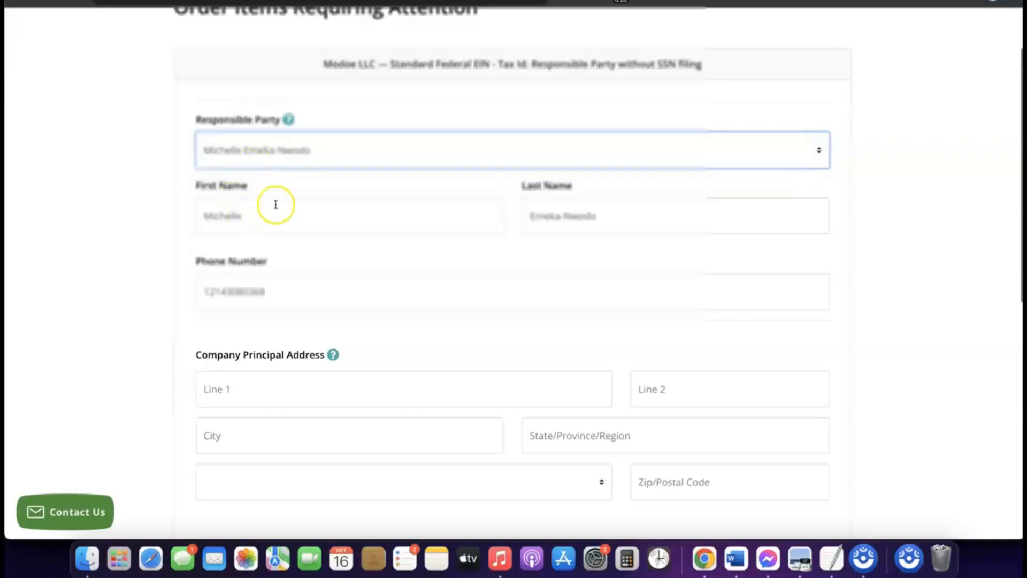
- Fill in the company principal address, including street, suite, city, state, country and postal code
{"action": "scroll", "coordinate": [426, 252], "scroll_direction": "down", "scroll_amount": 3}
{"action": "scroll", "coordinate": [427, 253], "scroll_direction": "down", "scroll_amount": 4}
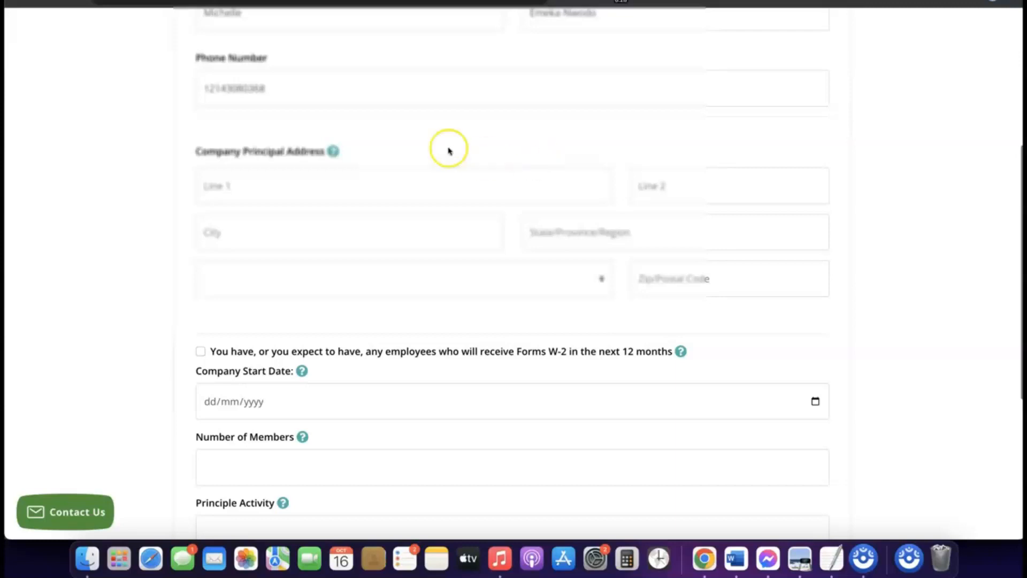
{"action": "scroll", "coordinate": [442, 150], "scroll_direction": "down", "scroll_amount": 2}
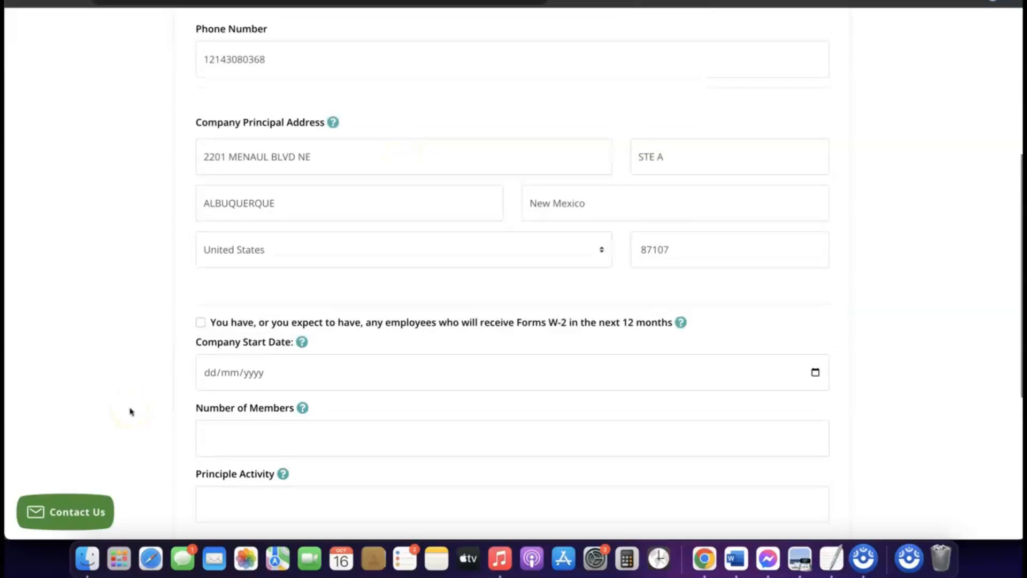
- Set the company start date to 16/01/2024
{"action": "scroll", "coordinate": [294, 378], "scroll_direction": "down", "scroll_amount": 2}
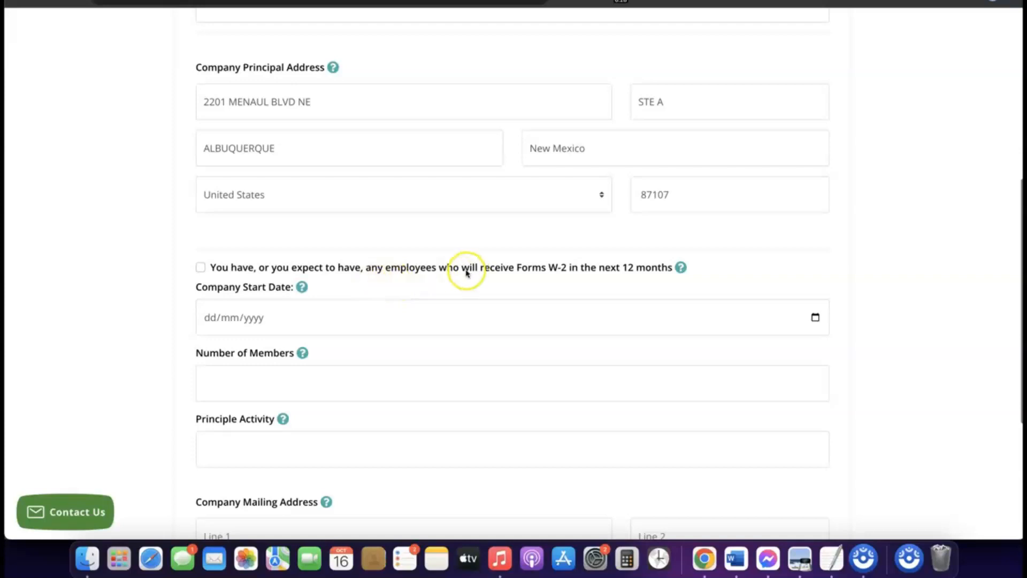
{"action": "scroll", "coordinate": [225, 265], "scroll_direction": "down", "scroll_amount": 1}
{"action": "scroll", "coordinate": [239, 253], "scroll_direction": "down", "scroll_amount": 2}
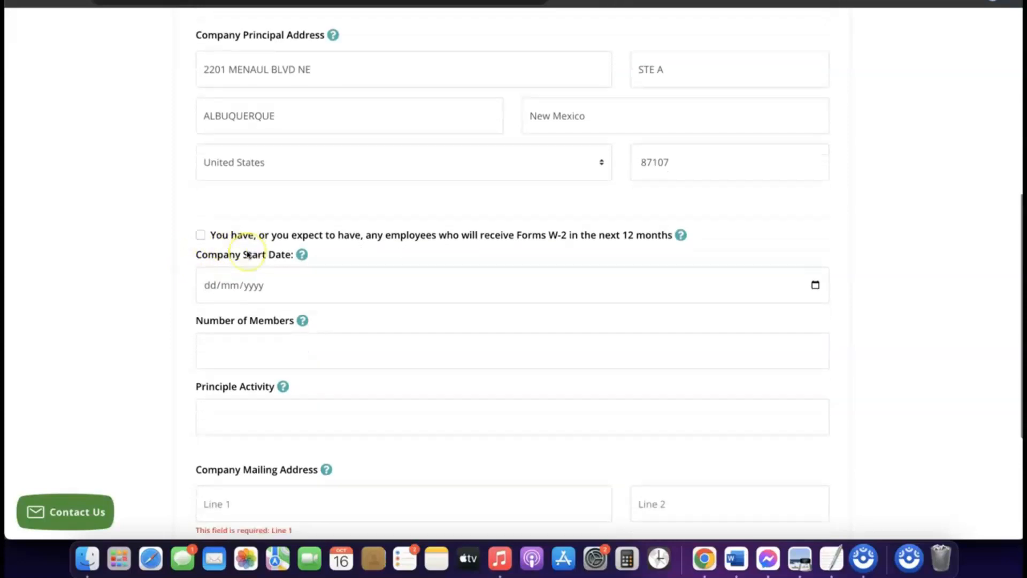
{"action": "left_click", "coordinate": [250, 273]}
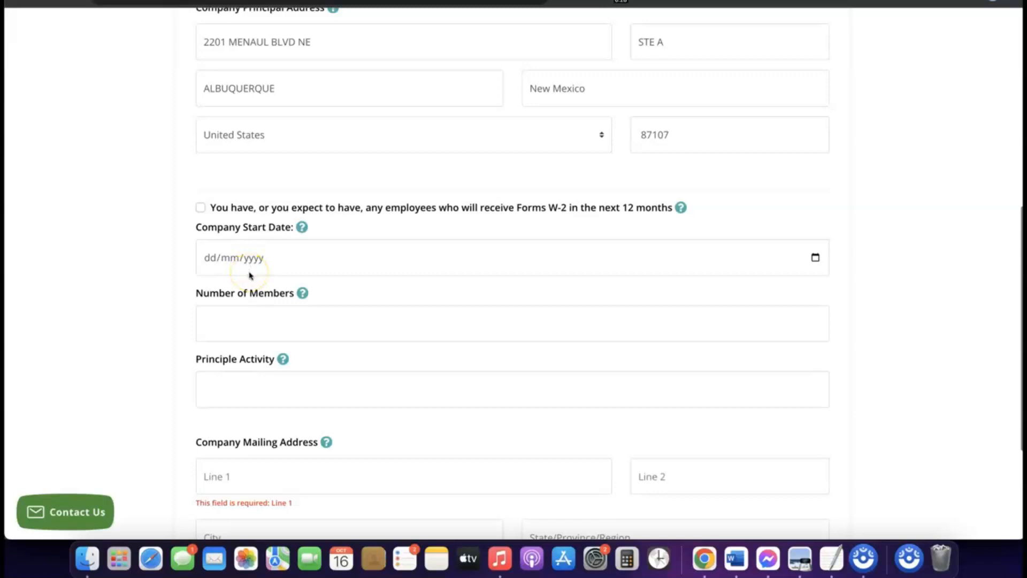
{"action": "left_click", "coordinate": [244, 259]}
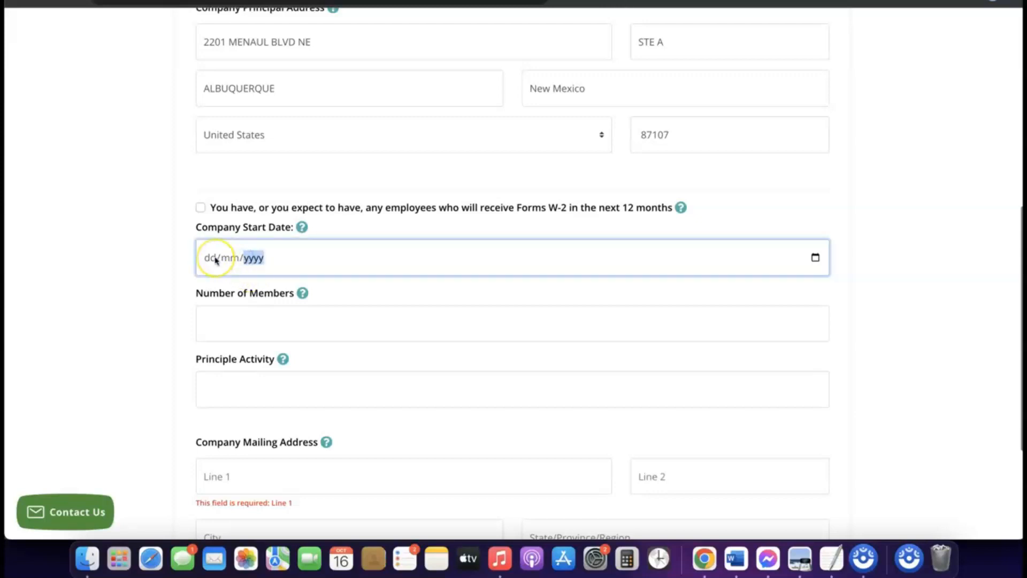
{"action": "left_click", "coordinate": [302, 228]}
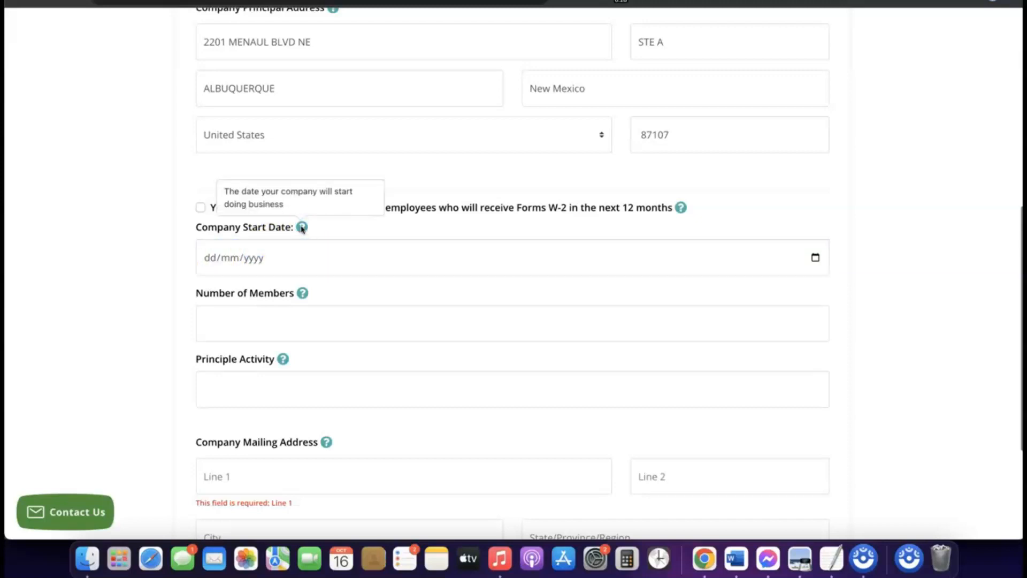
{"action": "left_click", "coordinate": [246, 257]}
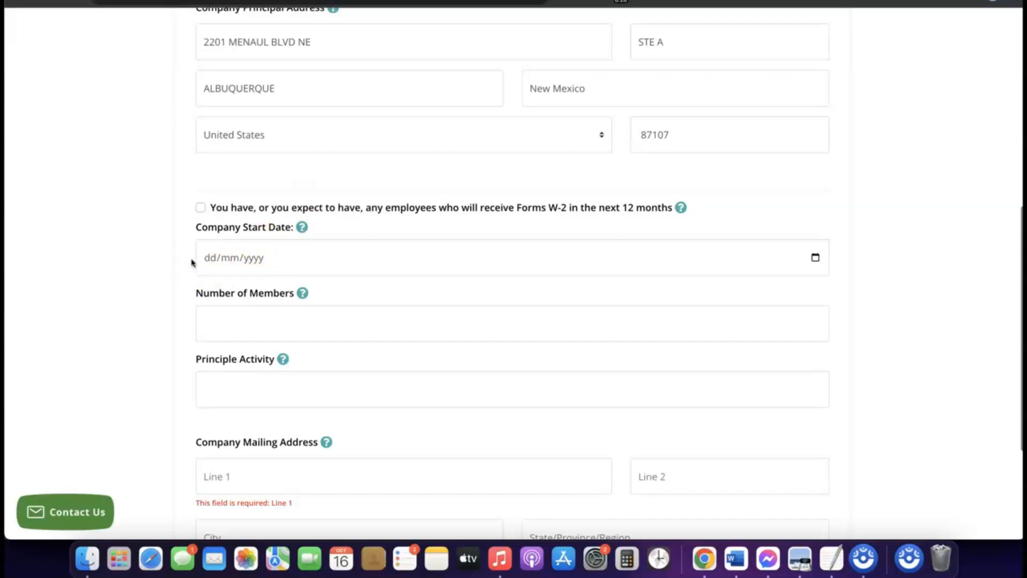
{"action": "left_click", "coordinate": [230, 259]}
{"action": "left_click", "coordinate": [815, 258]}
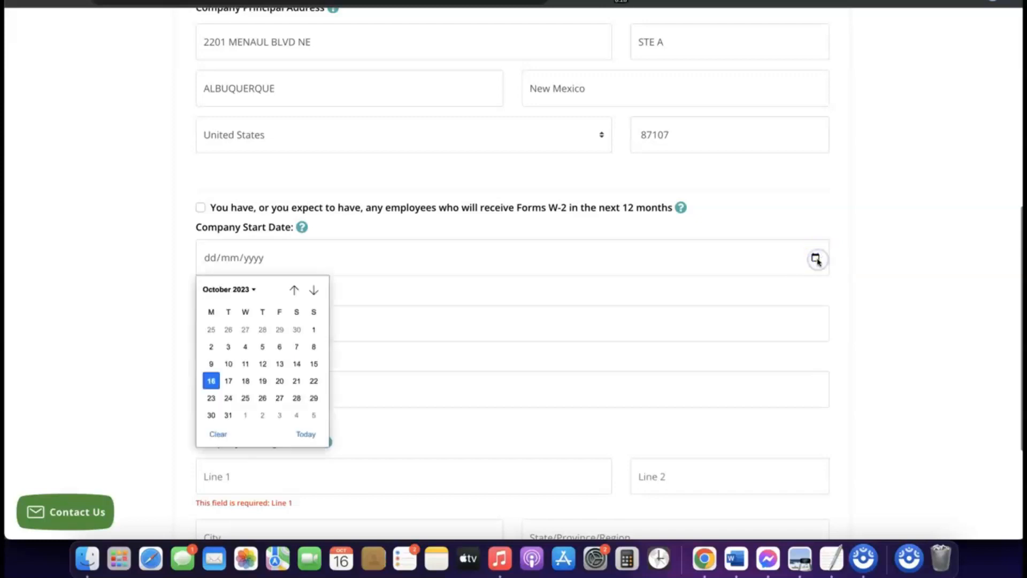
{"action": "left_click", "coordinate": [251, 289]}
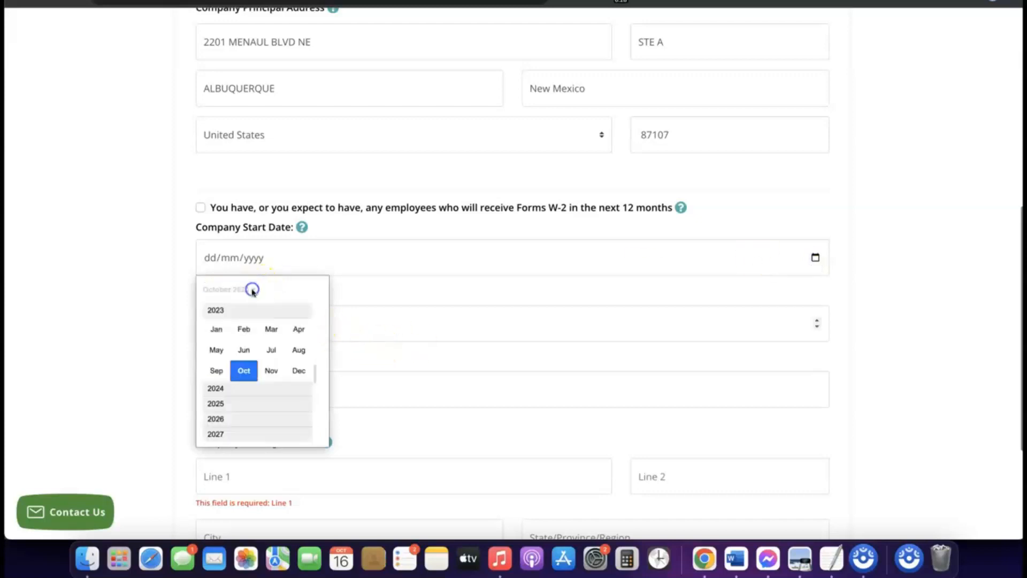
{"action": "left_click", "coordinate": [224, 389]}
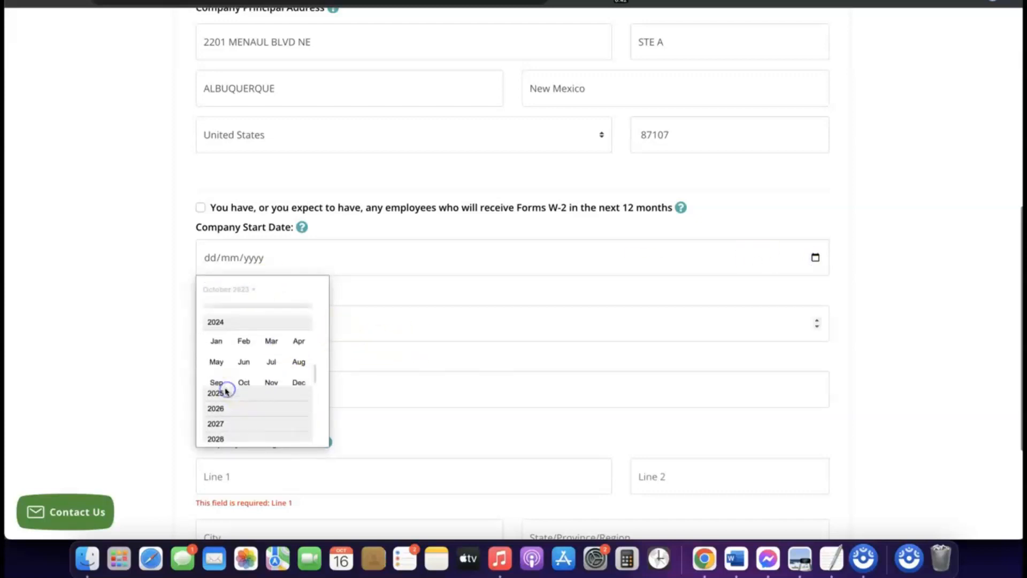
{"action": "left_click", "coordinate": [217, 331]}
{"action": "left_click", "coordinate": [216, 333]}
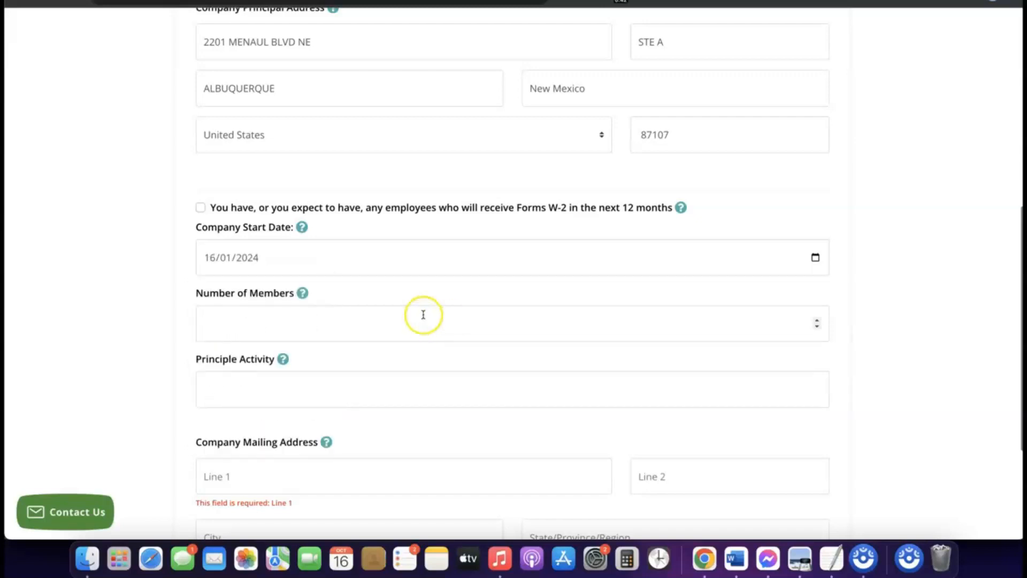
- Set the number of members to 1
{"action": "scroll", "coordinate": [427, 308], "scroll_direction": "down", "scroll_amount": 1}
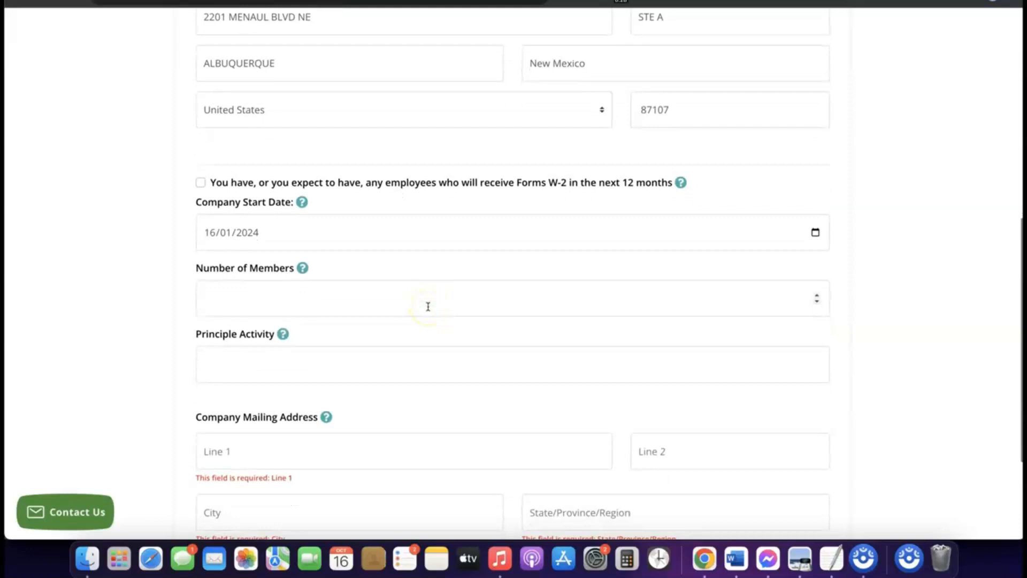
{"action": "left_click", "coordinate": [376, 301]}
{"action": "left_click", "coordinate": [355, 296]}
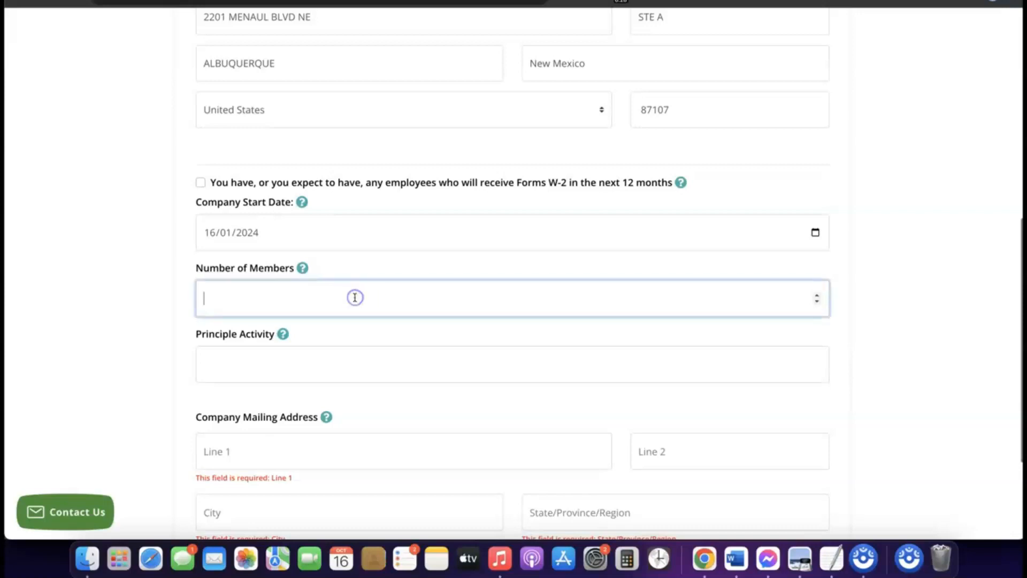
{"action": "type", "text": "2"}
{"action": "scroll", "coordinate": [357, 301], "scroll_direction": "down", "scroll_amount": 2}
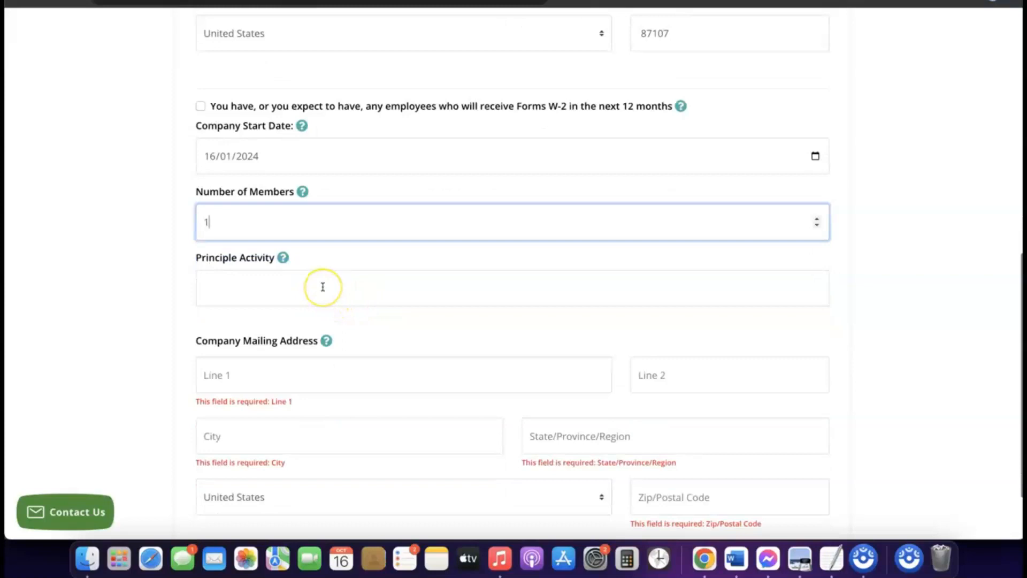
- Enter eCommerce as the principle activity
{"action": "left_click", "coordinate": [321, 283]}
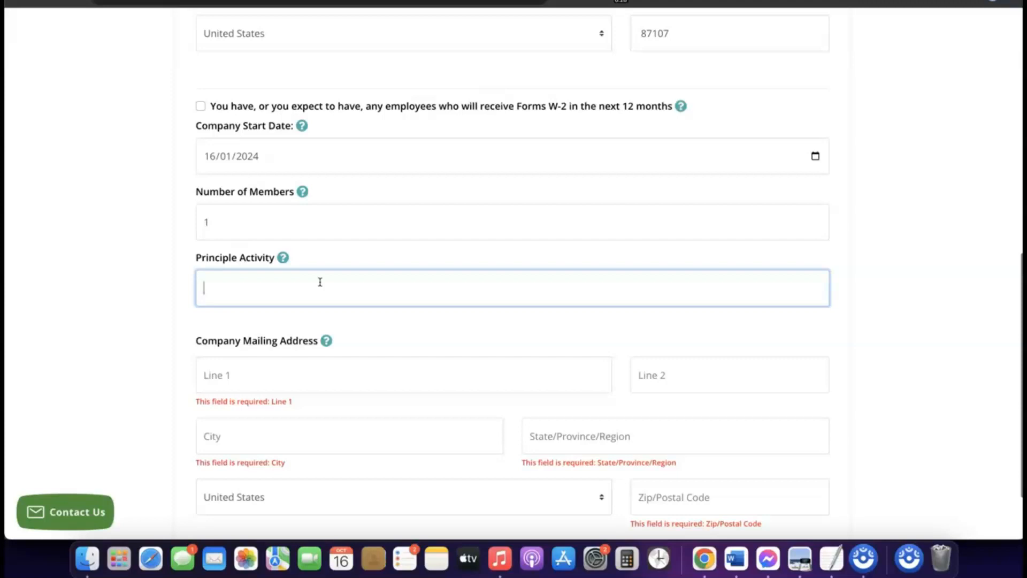
{"action": "type", "text": "eCommerce"}
- Copy the street line of the company principal address into the company mailing address
{"action": "scroll", "coordinate": [248, 195], "scroll_direction": "up", "scroll_amount": 1}
{"action": "scroll", "coordinate": [289, 303], "scroll_direction": "down", "scroll_amount": 4}
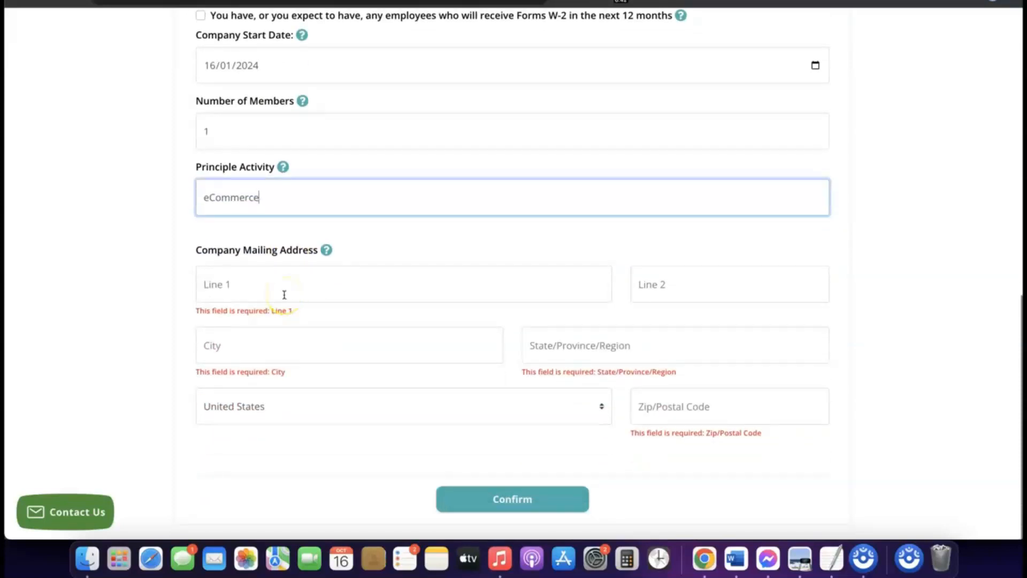
{"action": "scroll", "coordinate": [284, 295], "scroll_direction": "up", "scroll_amount": 14}
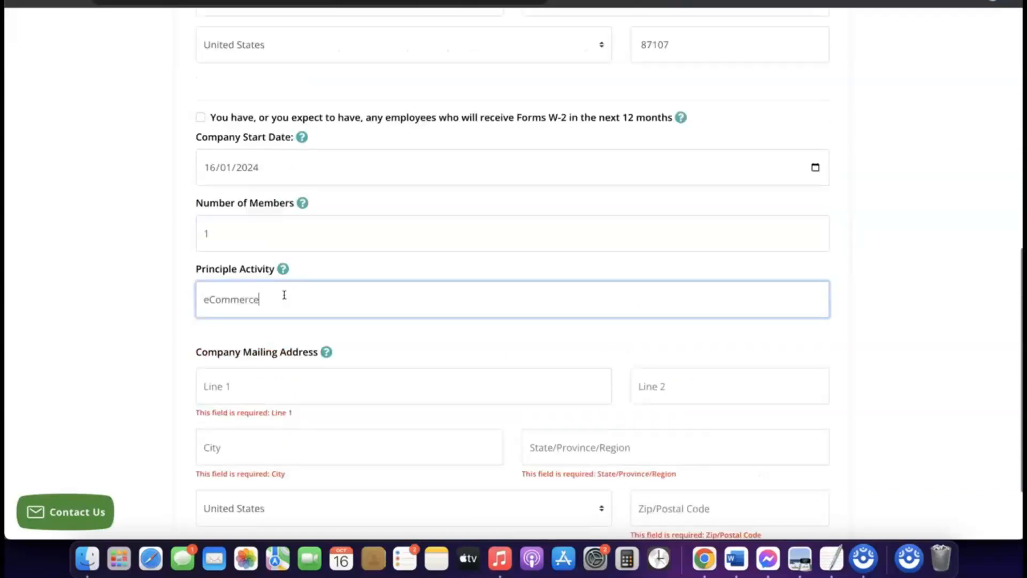
{"action": "scroll", "coordinate": [284, 295], "scroll_direction": "down", "scroll_amount": 13}
{"action": "left_click", "coordinate": [284, 303]}
{"action": "scroll", "coordinate": [286, 304], "scroll_direction": "up", "scroll_amount": 9}
{"action": "scroll", "coordinate": [285, 308], "scroll_direction": "up", "scroll_amount": 2}
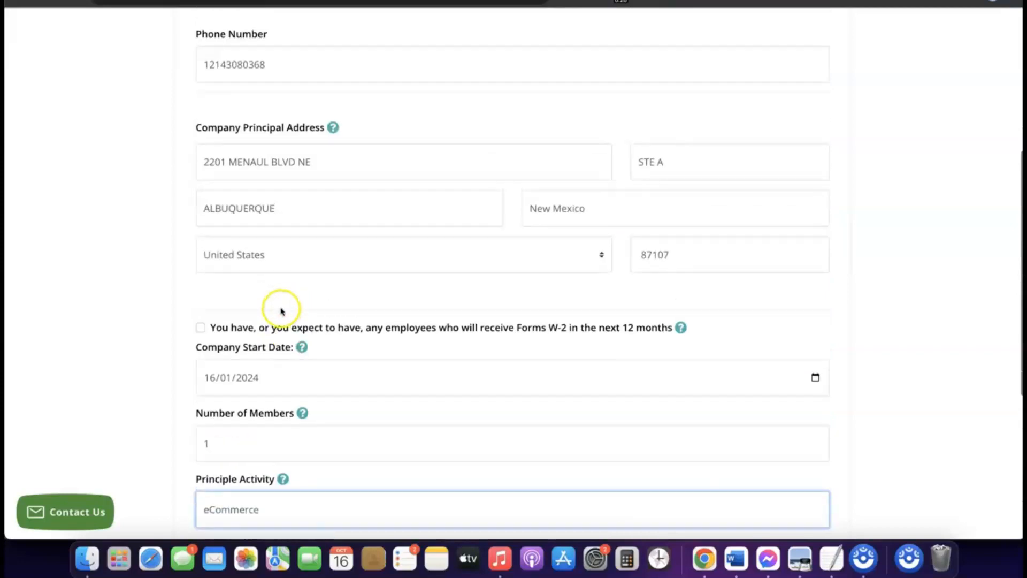
{"action": "triple_click", "coordinate": [284, 162]}
{"action": "right_click", "coordinate": [284, 162]}
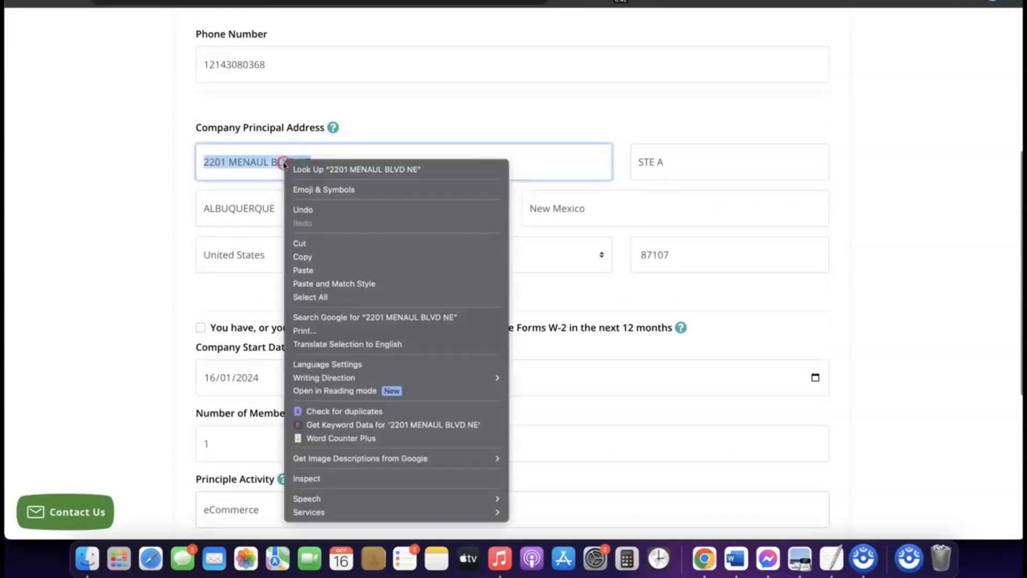
{"action": "left_click", "coordinate": [315, 259]}
{"action": "scroll", "coordinate": [315, 259], "scroll_direction": "down", "scroll_amount": 10}
{"action": "left_click", "coordinate": [266, 284]}
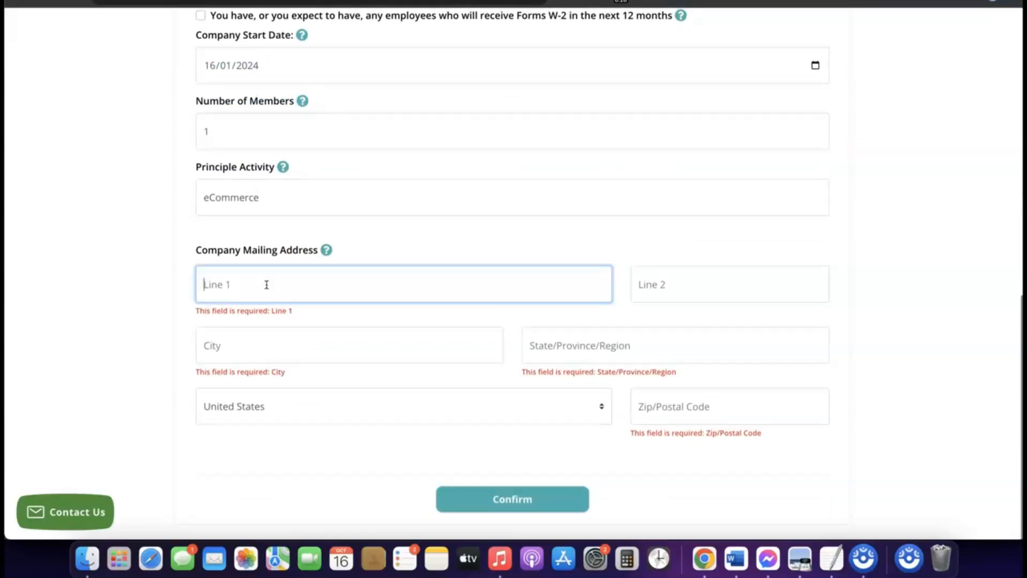
{"action": "left_click", "coordinate": [655, 296]}
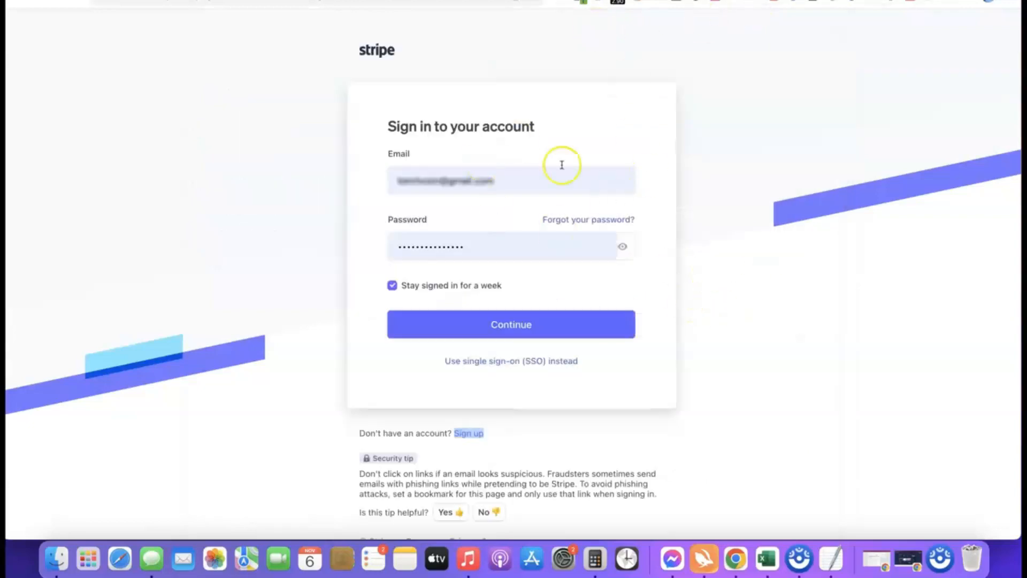
- Sign in to Stripe and create a new account named Affiliate Blueprint
{"action": "left_click", "coordinate": [489, 331]}
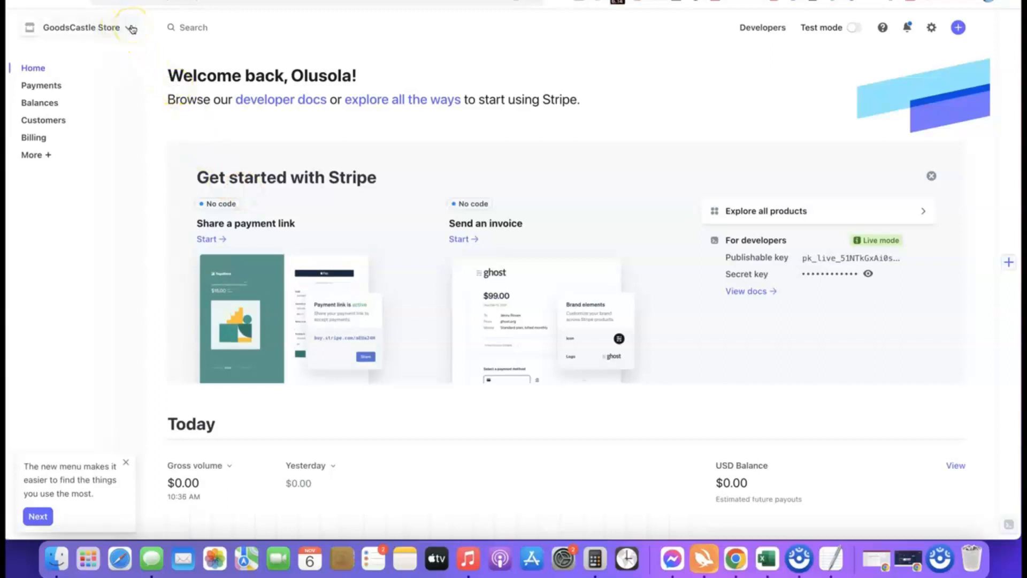
{"action": "left_click", "coordinate": [132, 29]}
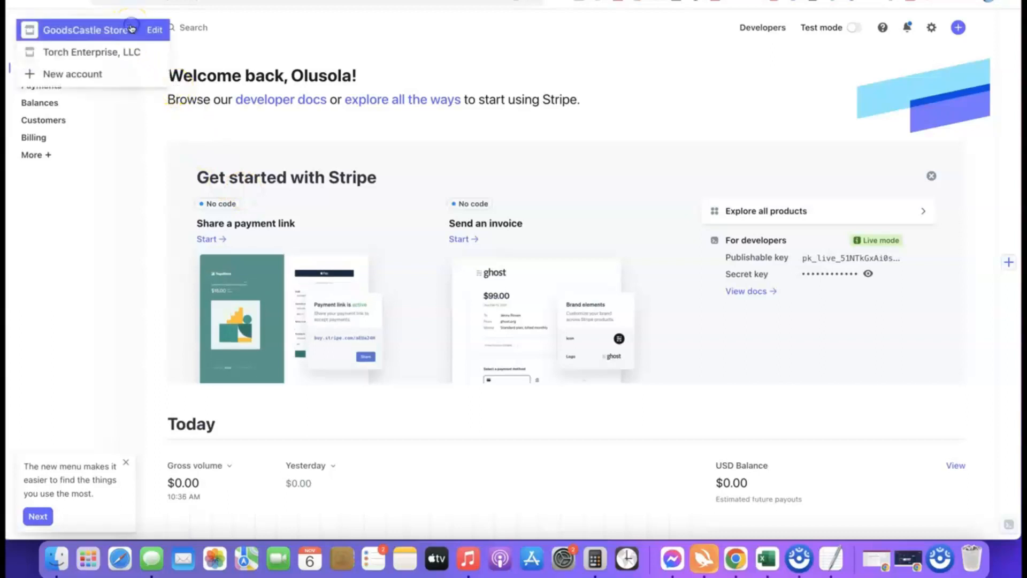
{"action": "left_click", "coordinate": [75, 78]}
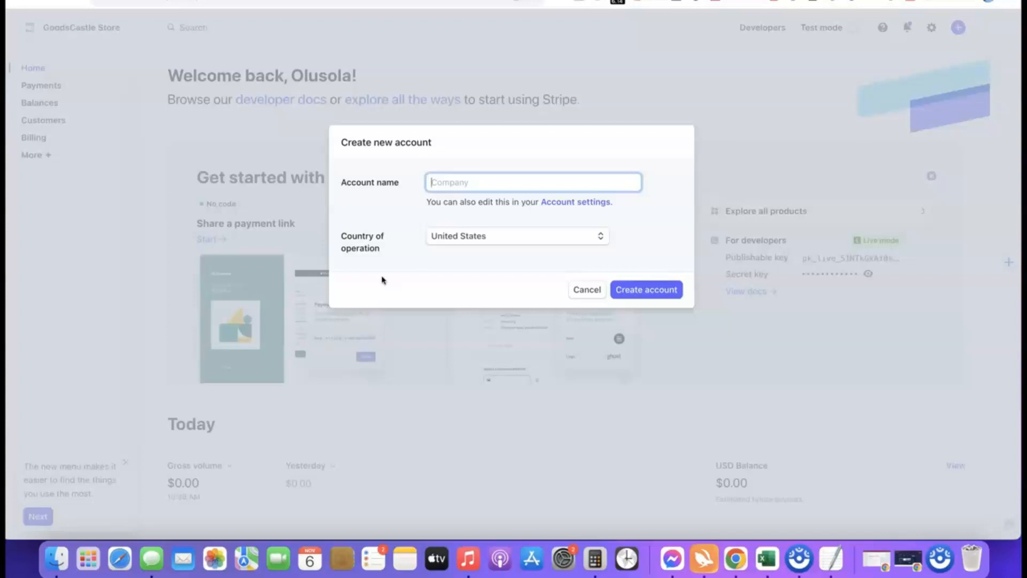
{"action": "left_click", "coordinate": [456, 188]}
{"action": "type", "text": "liate Blueprint"}
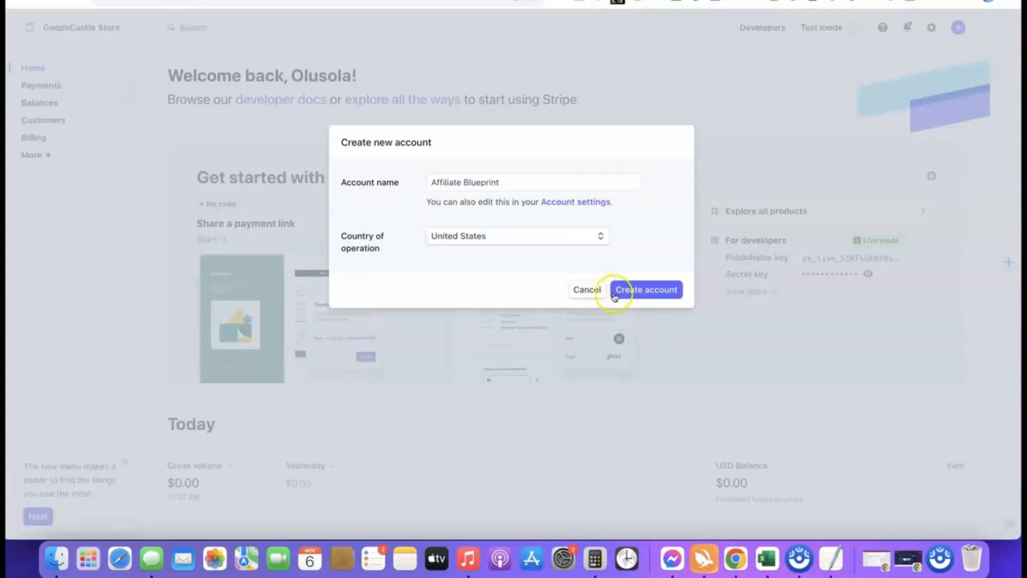
{"action": "left_click", "coordinate": [641, 293]}
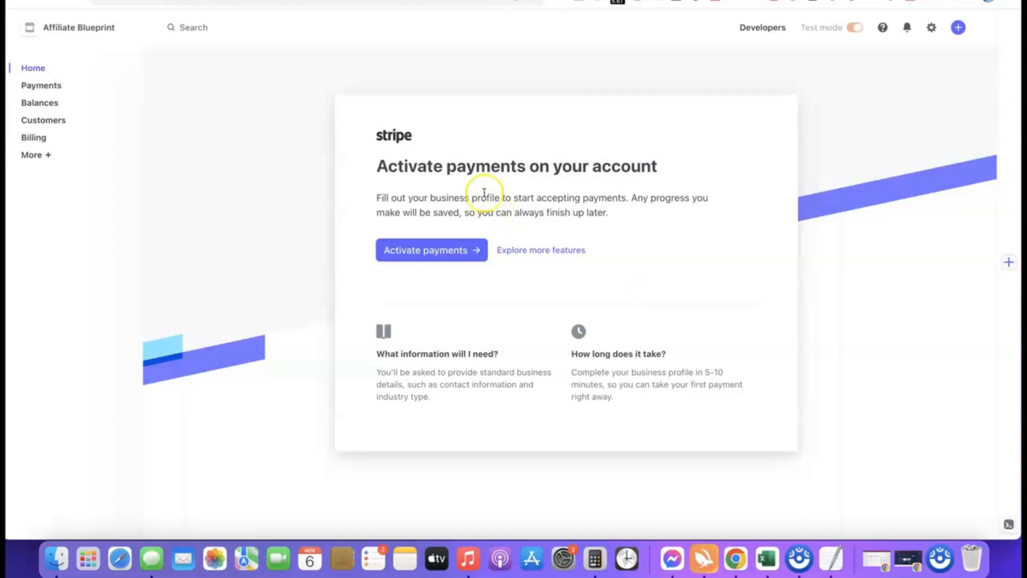
- Start payment activation and submit Company as the business type with Sole proprietorship as the business structure
{"action": "left_click", "coordinate": [426, 250]}
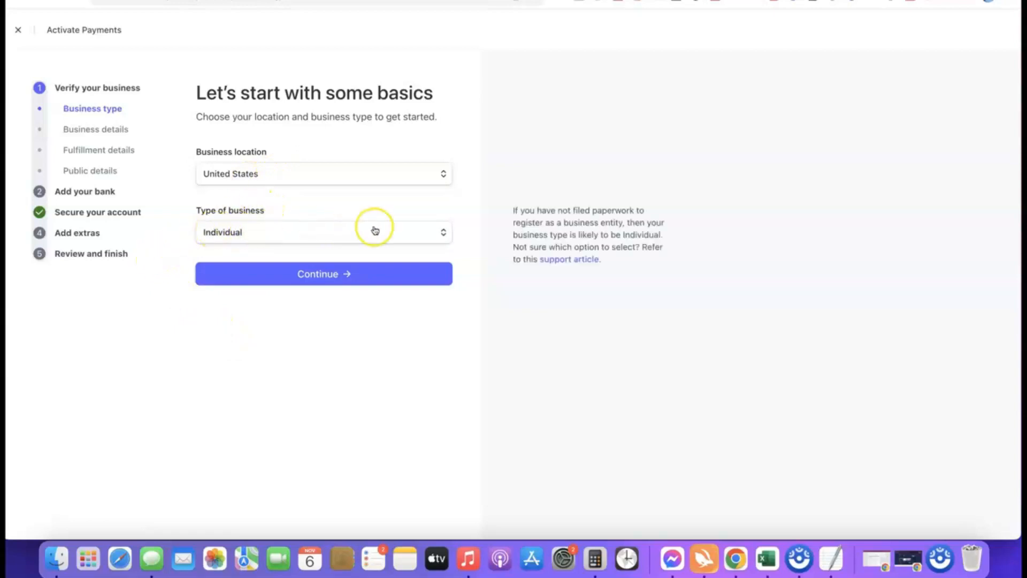
{"action": "left_click", "coordinate": [439, 234]}
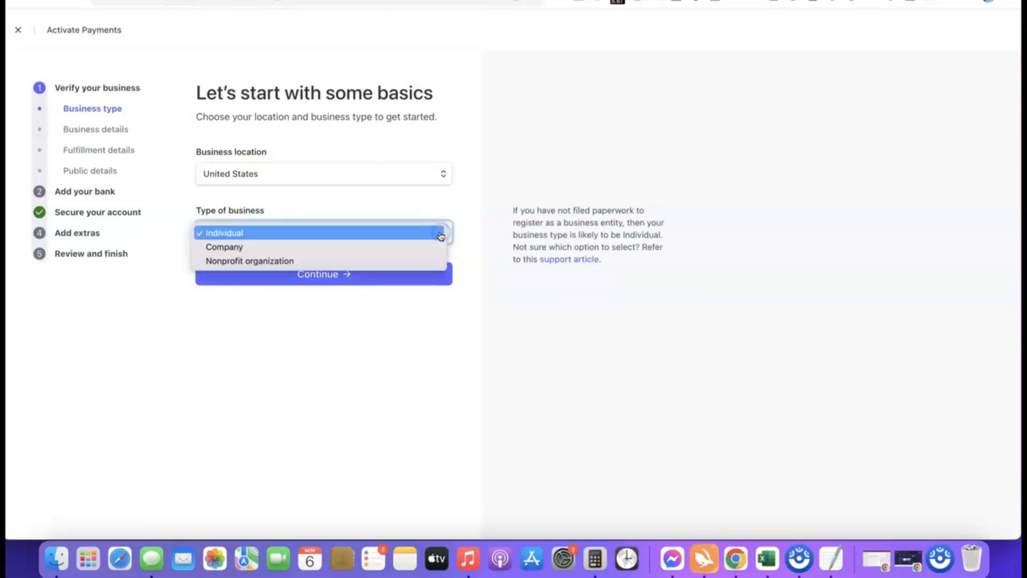
{"action": "left_click", "coordinate": [230, 247]}
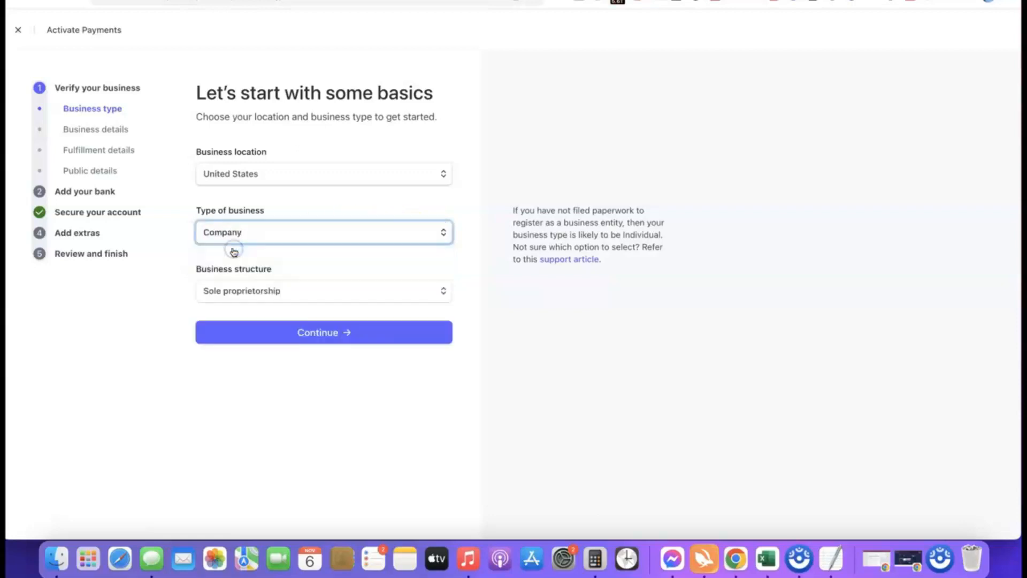
{"action": "left_click", "coordinate": [300, 291]}
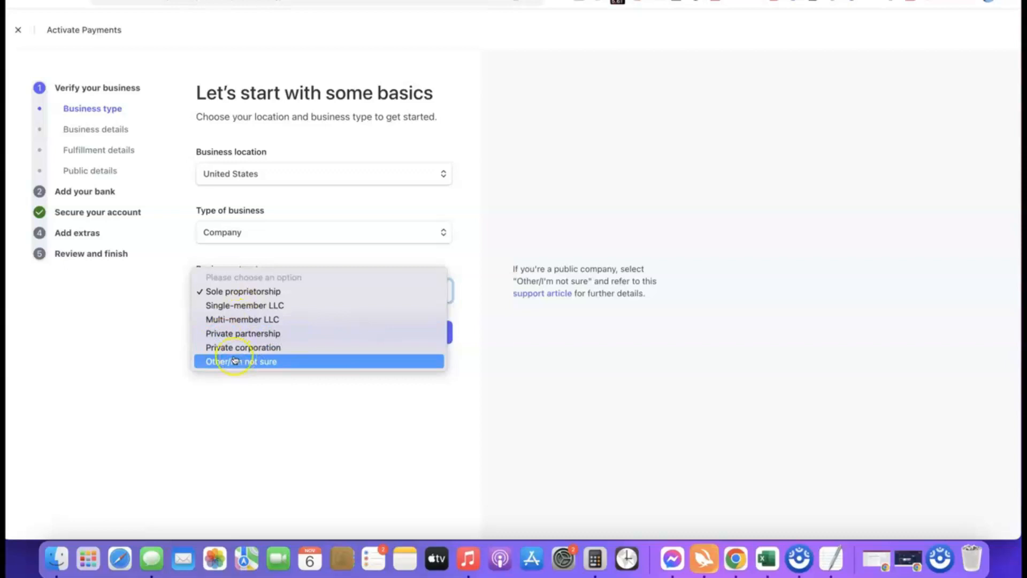
{"action": "left_click", "coordinate": [225, 291]}
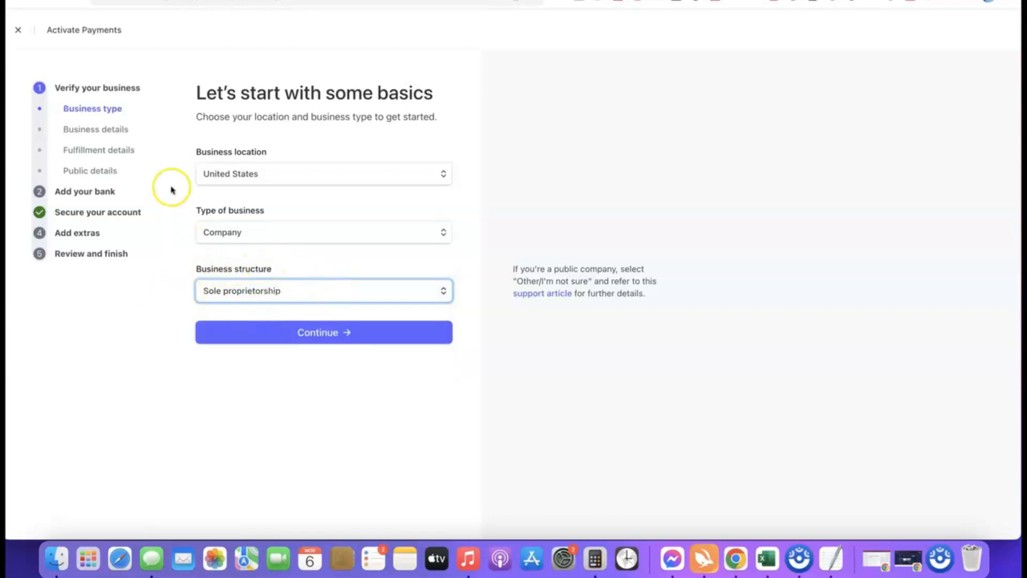
{"action": "left_click", "coordinate": [322, 334]}
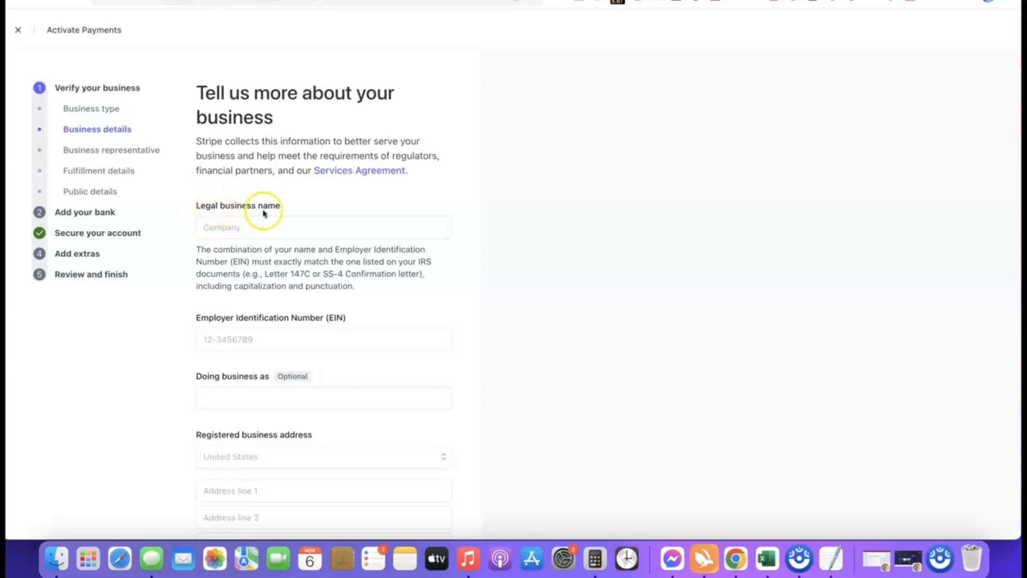
- Enter Torch Enterprise LLC as the legal business name and fill in the company's Employer Identification Number
{"action": "left_click", "coordinate": [257, 226]}
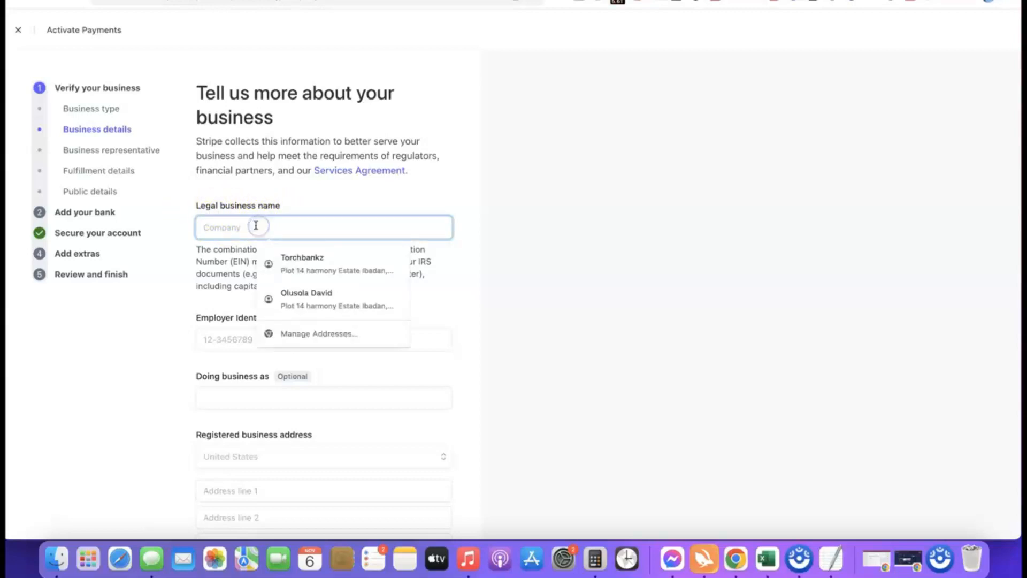
{"action": "key", "text": "super+v"}
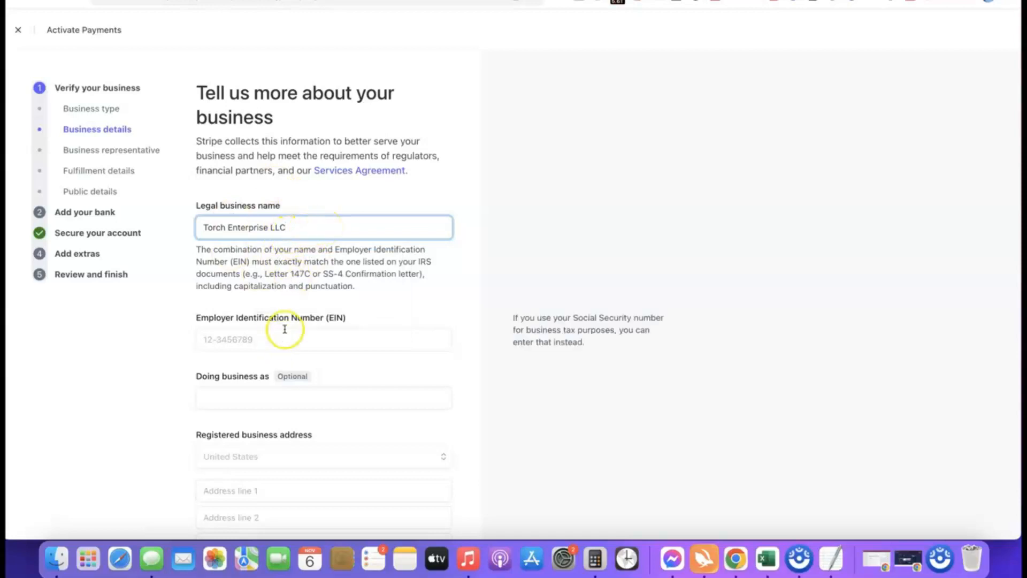
{"action": "scroll", "coordinate": [284, 327], "scroll_direction": "down", "scroll_amount": 2}
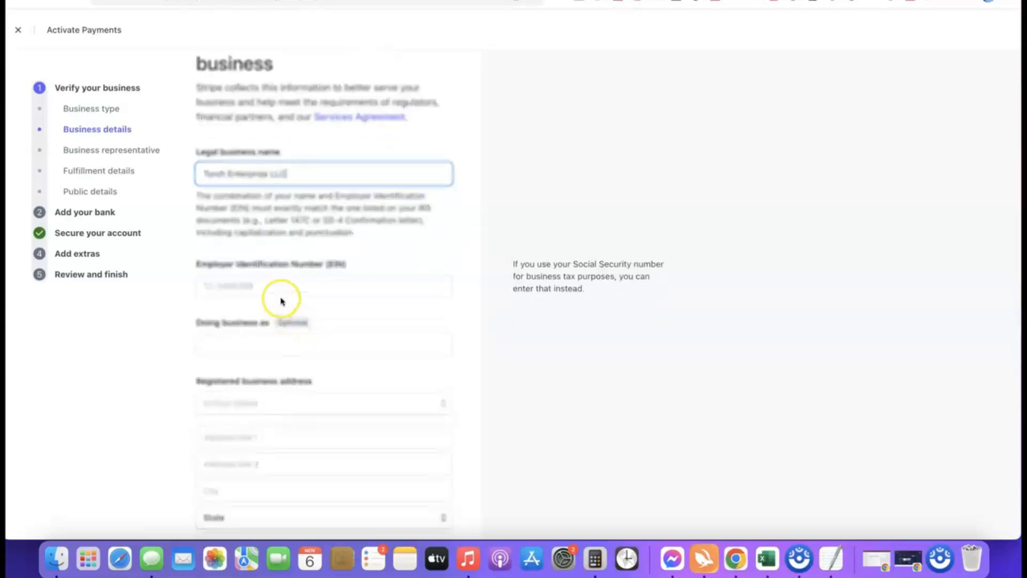
{"action": "scroll", "coordinate": [269, 281], "scroll_direction": "down", "scroll_amount": 1}
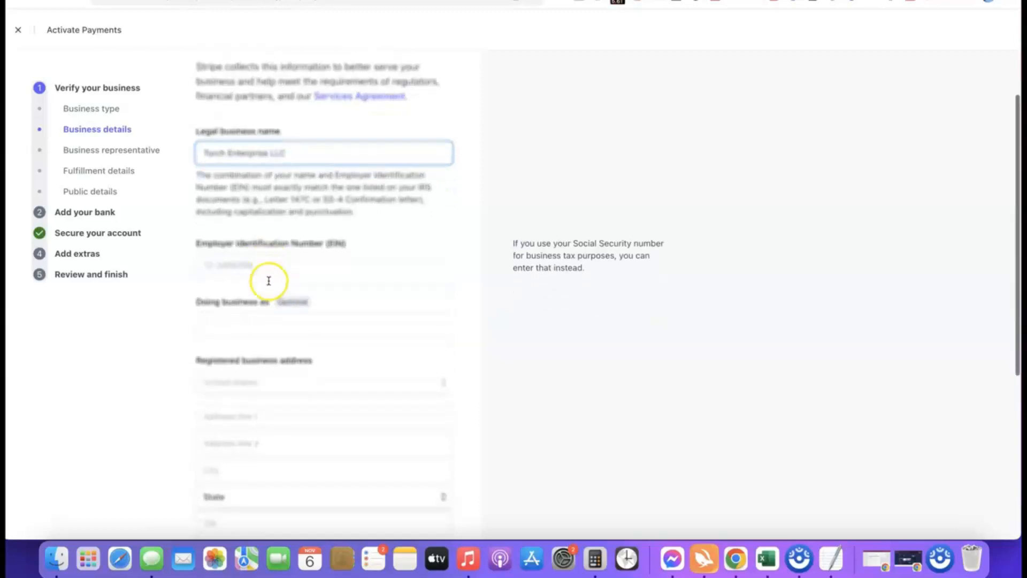
{"action": "left_click", "coordinate": [266, 265]}
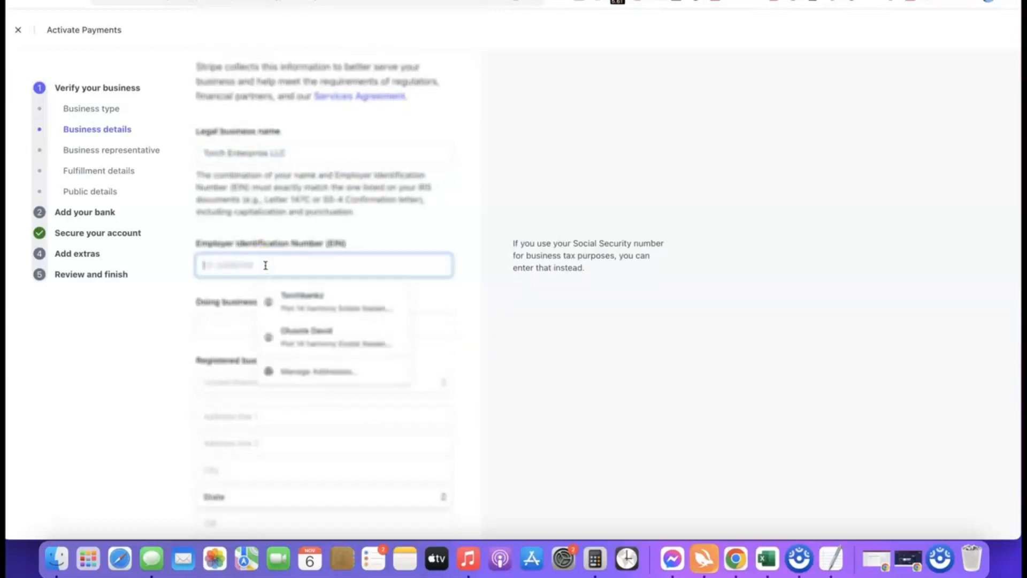
{"action": "left_click", "coordinate": [192, 285]}
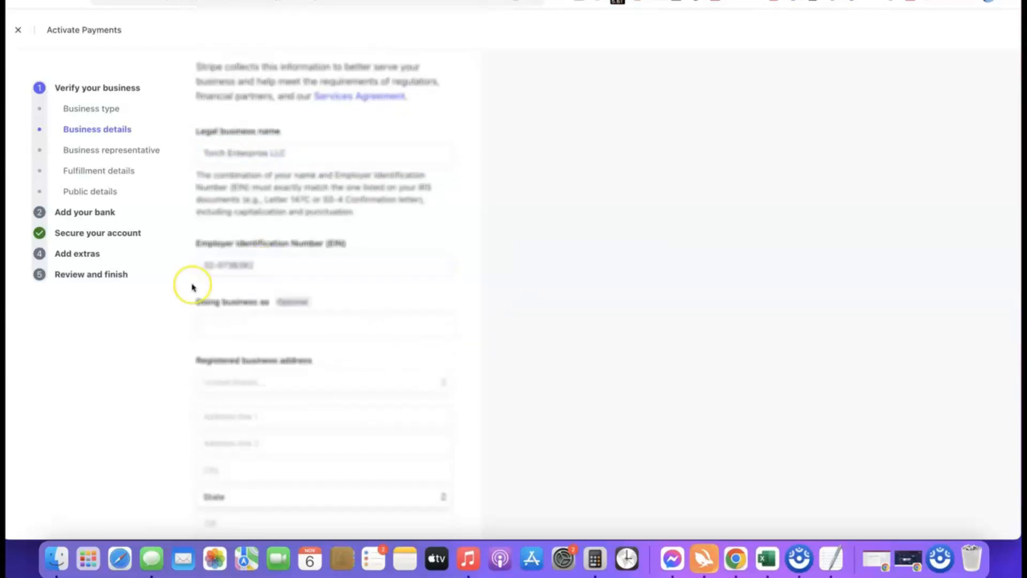
- Fill in the registered business address and set the industry to Other digital goods
{"action": "scroll", "coordinate": [262, 277], "scroll_direction": "down", "scroll_amount": 3}
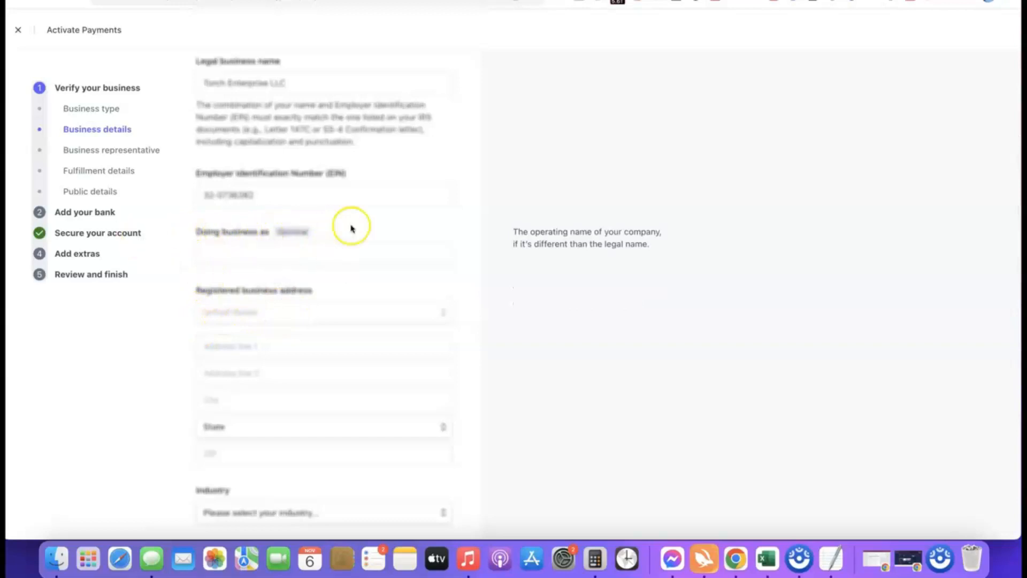
{"action": "scroll", "coordinate": [319, 204], "scroll_direction": "down", "scroll_amount": 3}
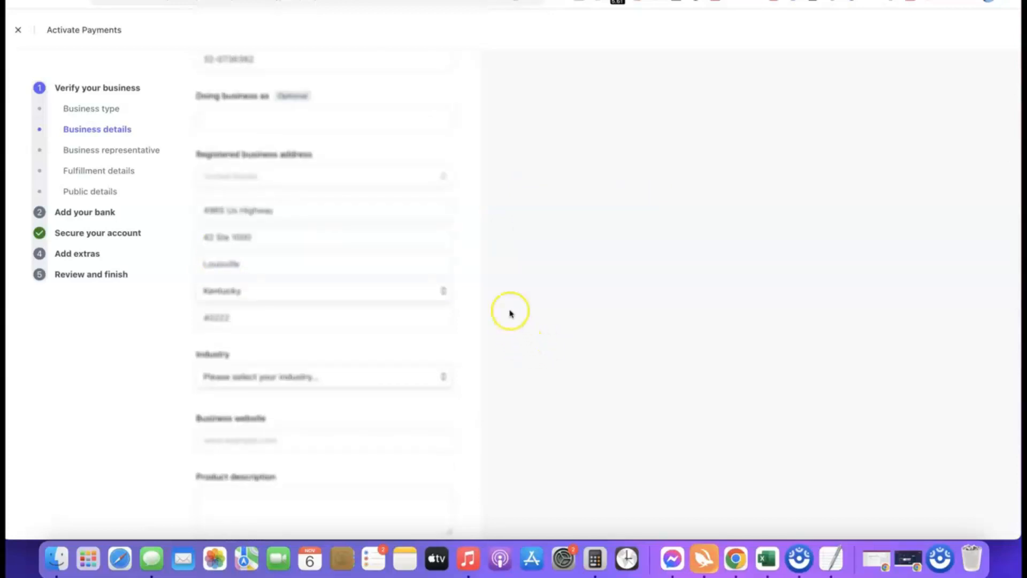
{"action": "scroll", "coordinate": [510, 313], "scroll_direction": "down", "scroll_amount": 3}
{"action": "mouse_move", "coordinate": [295, 309]}
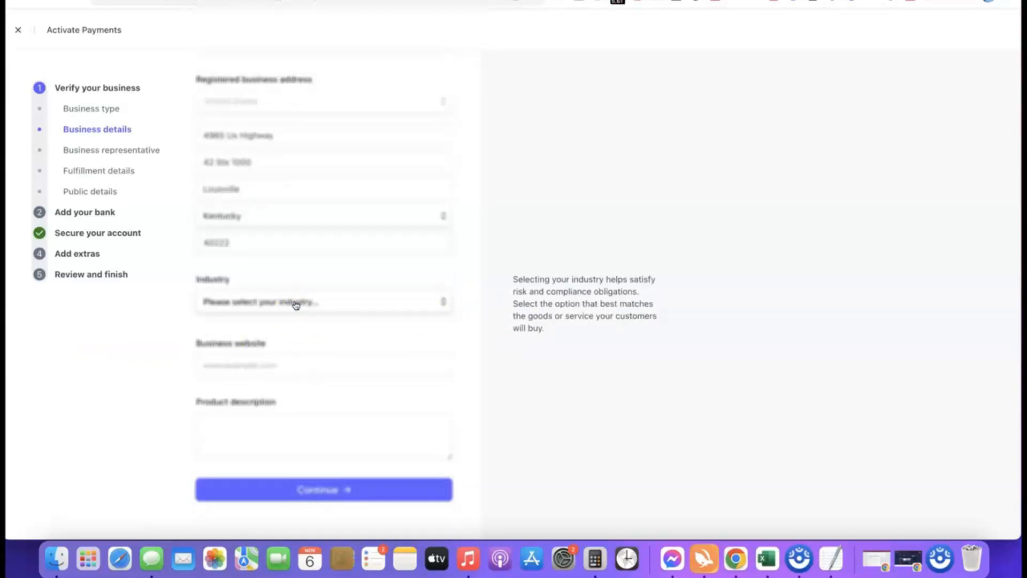
{"action": "left_click", "coordinate": [296, 304]}
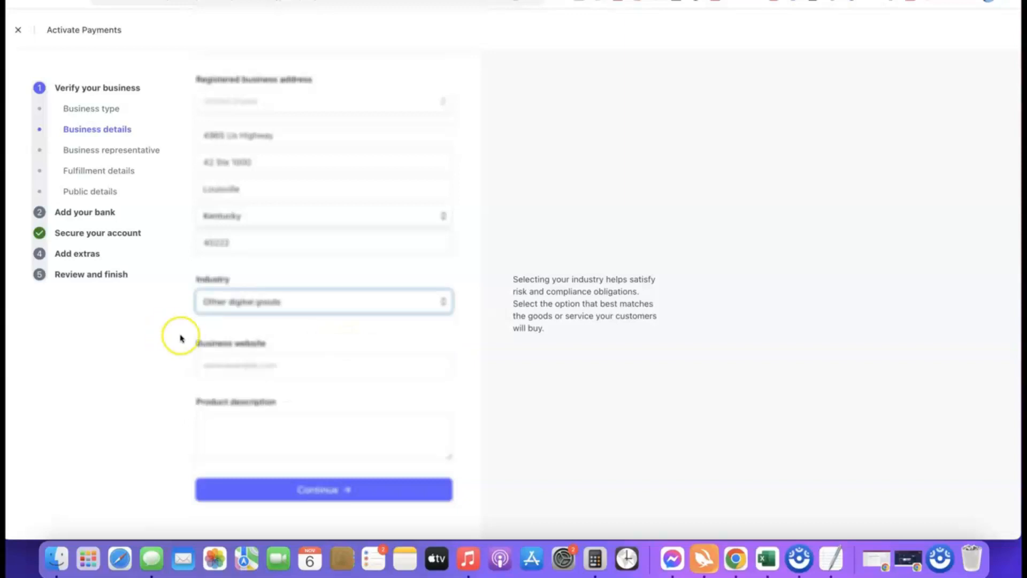
{"action": "left_click", "coordinate": [444, 328]}
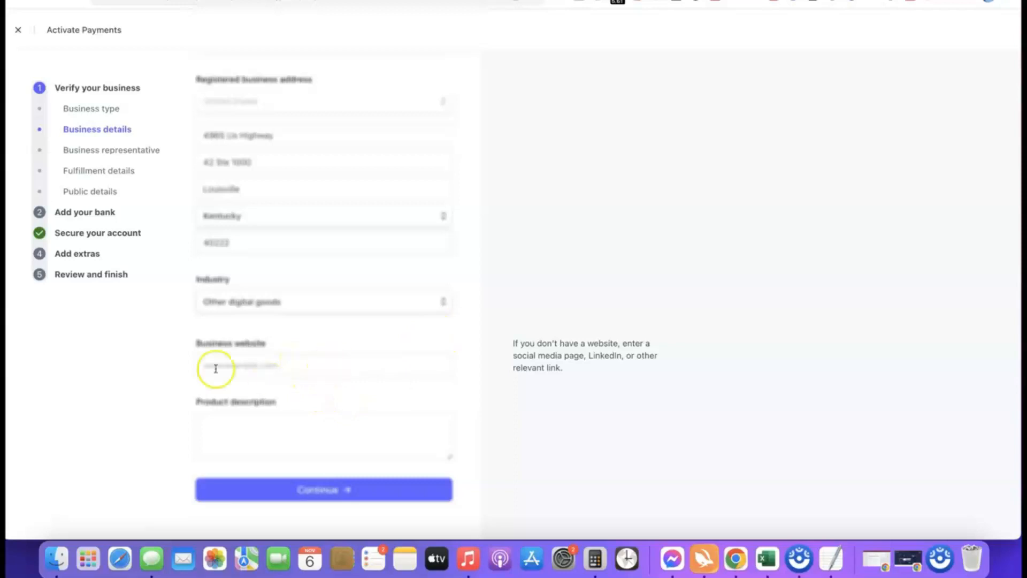
- Submit affiliatebloggingblueprint.com as the business website with the product description "Our product is a digital course training we sell to our site visitors."
{"action": "left_click", "coordinate": [309, 368]}
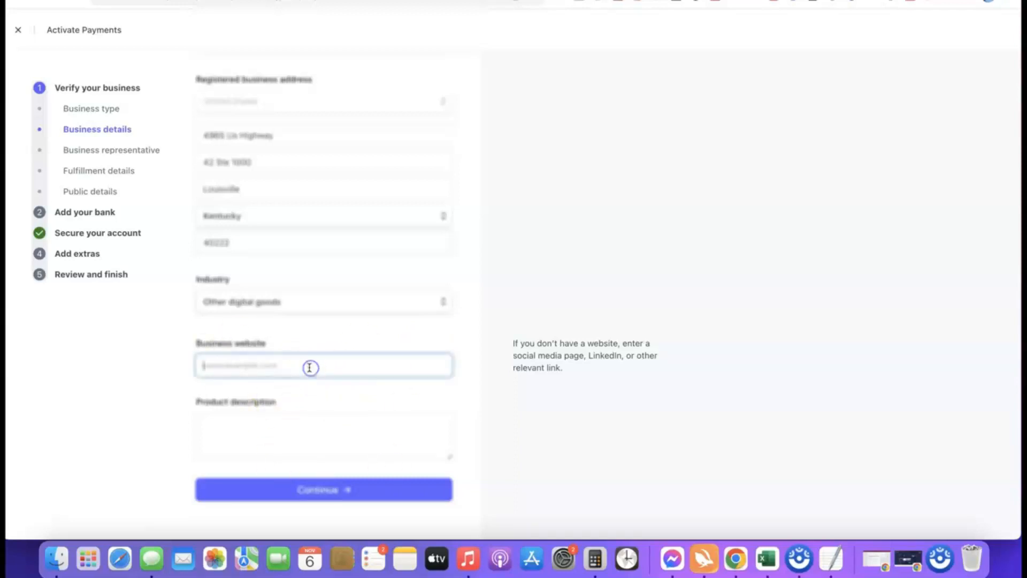
{"action": "type", "text": "https://affiliatebloggingblueprint.com/"}
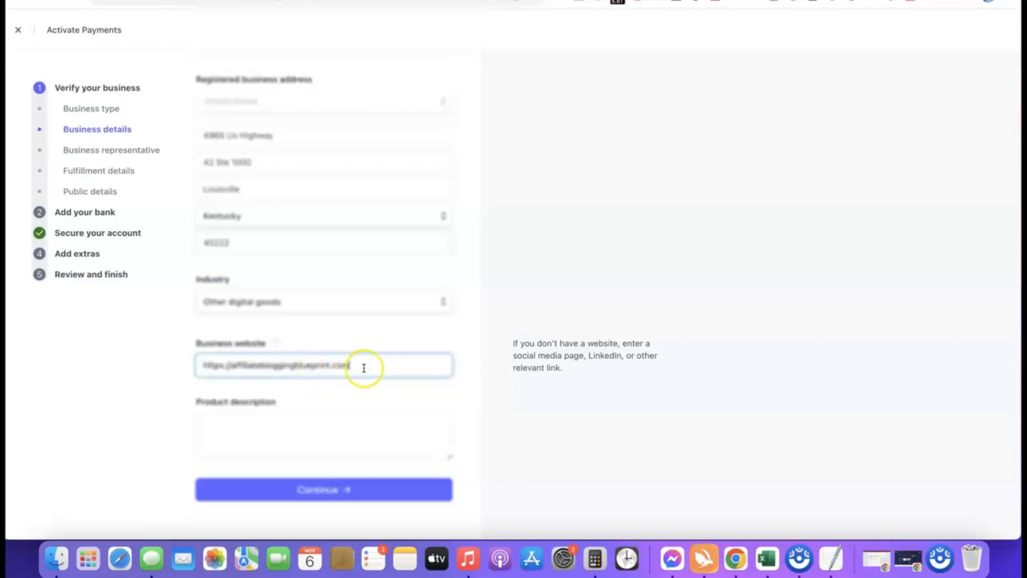
{"action": "left_click", "coordinate": [117, 372]}
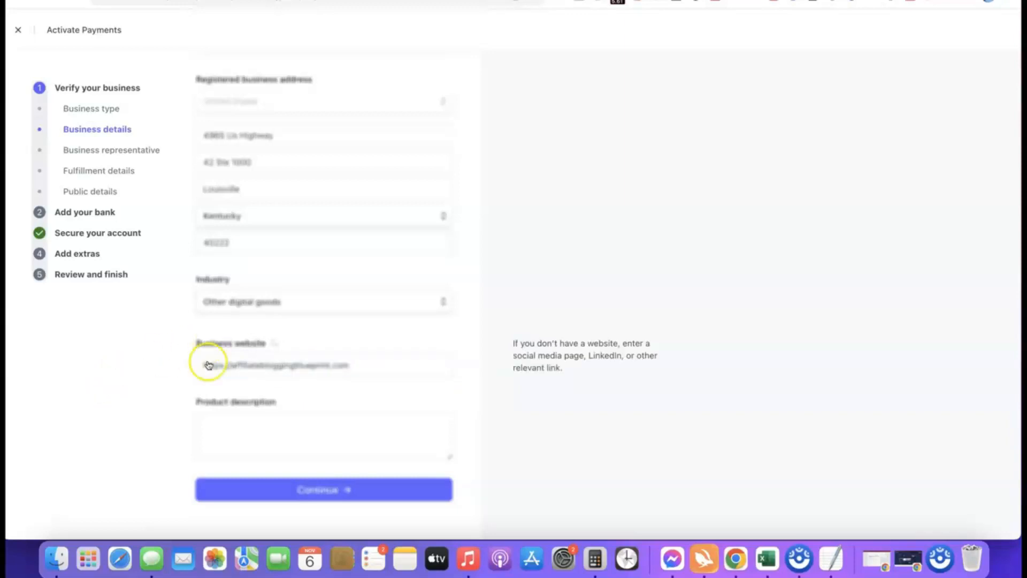
{"action": "left_click", "coordinate": [259, 417]}
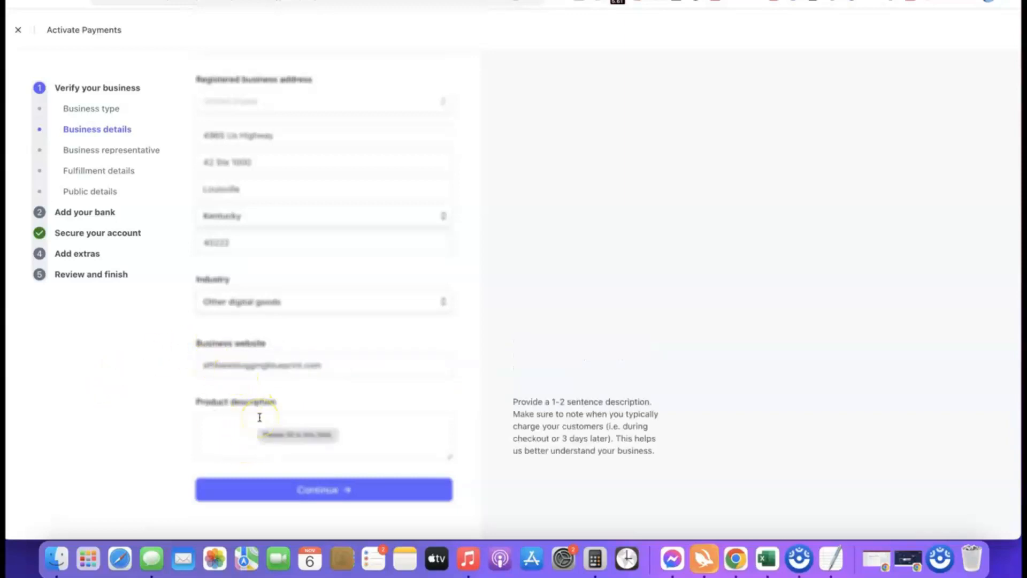
{"action": "type", "text": "Our product is a digital course training we sell to our site visitors."}
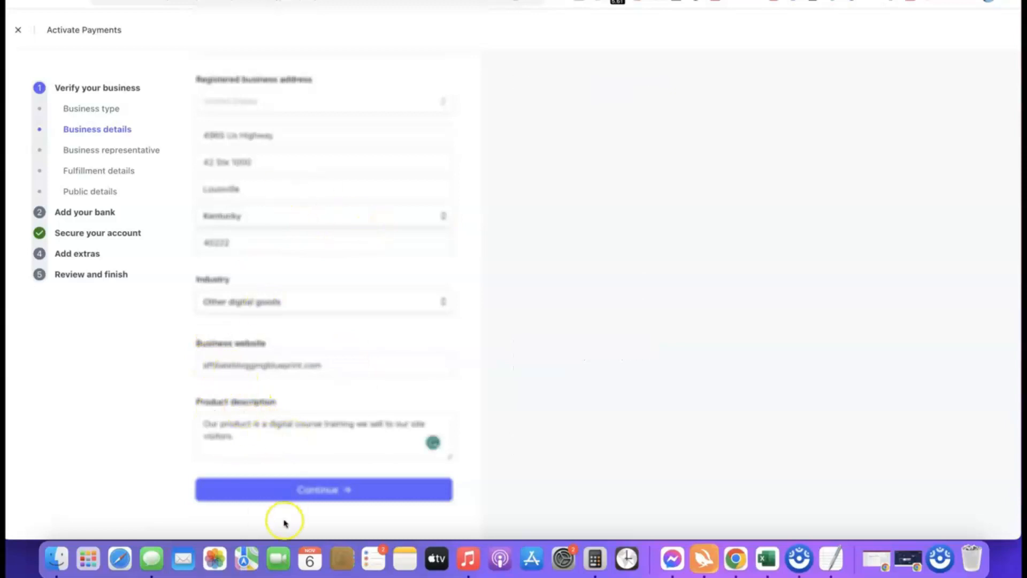
{"action": "left_click", "coordinate": [310, 488]}
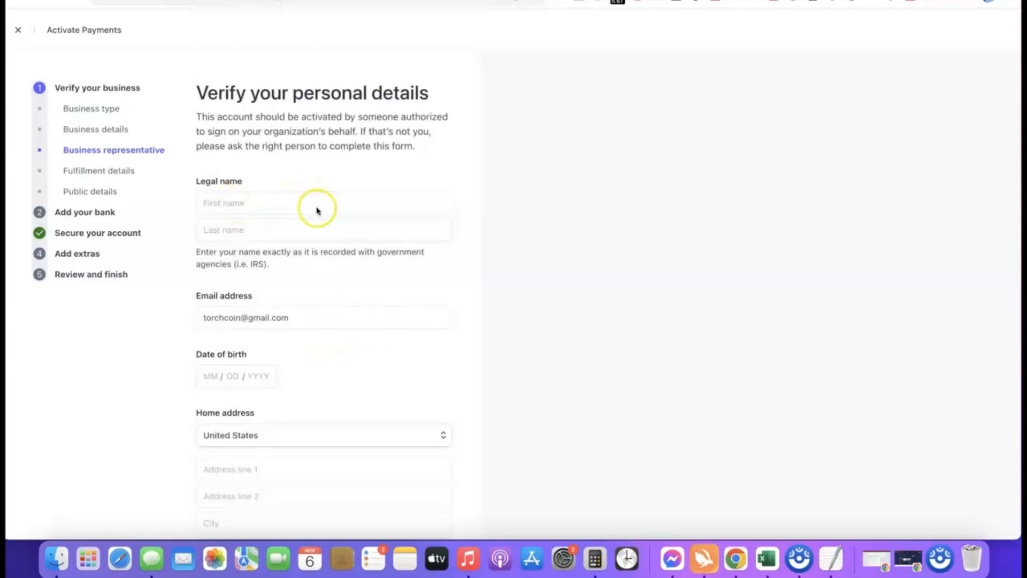
- Examine the business representative's personal details form, including the country choices for the home address and the phone number
{"action": "scroll", "coordinate": [283, 368], "scroll_direction": "down", "scroll_amount": 1}
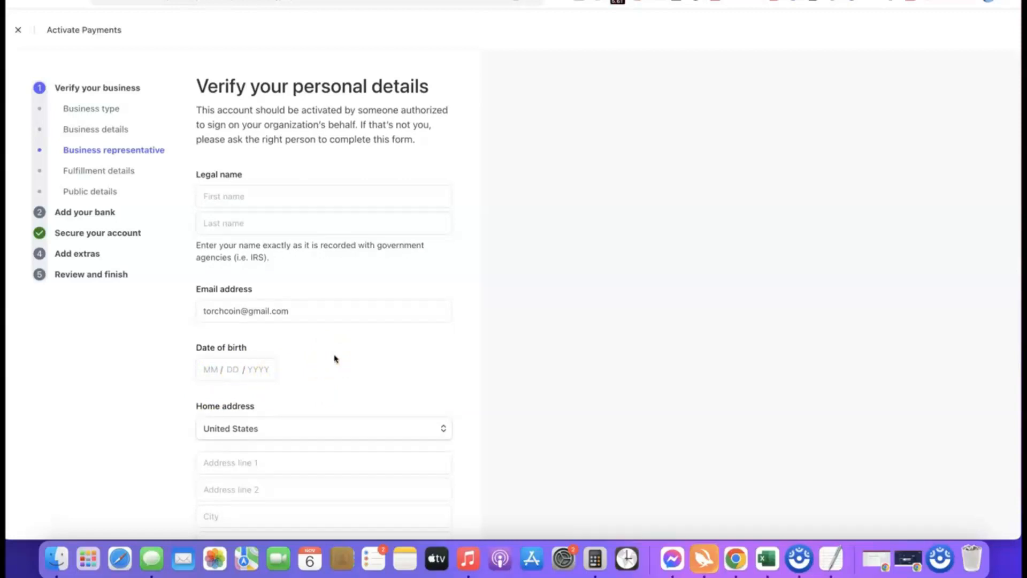
{"action": "scroll", "coordinate": [348, 369], "scroll_direction": "down", "scroll_amount": 5}
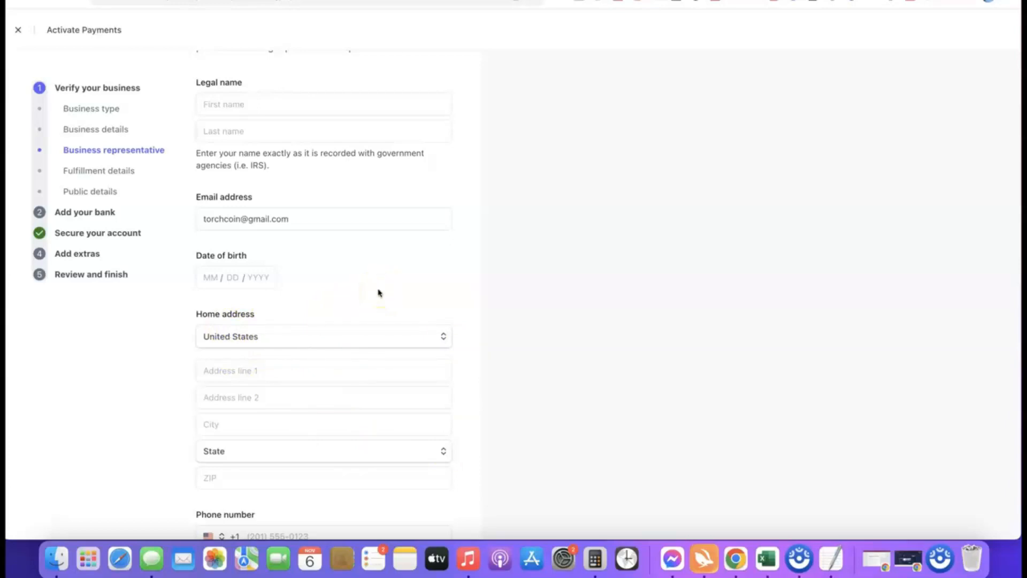
{"action": "left_click", "coordinate": [444, 337]}
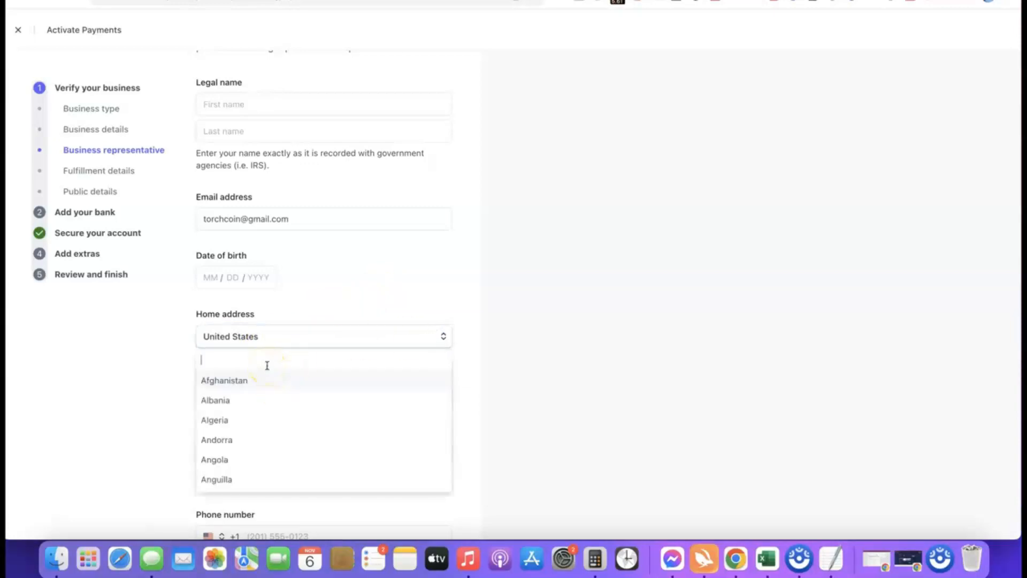
{"action": "left_click", "coordinate": [395, 342]}
{"action": "scroll", "coordinate": [316, 328], "scroll_direction": "down", "scroll_amount": 1}
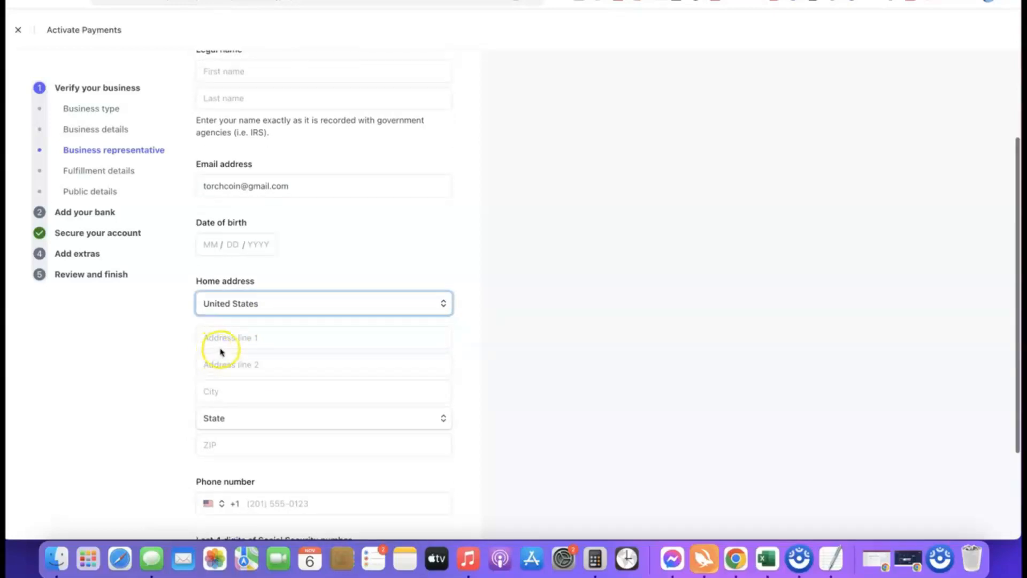
{"action": "scroll", "coordinate": [340, 351], "scroll_direction": "down", "scroll_amount": 2}
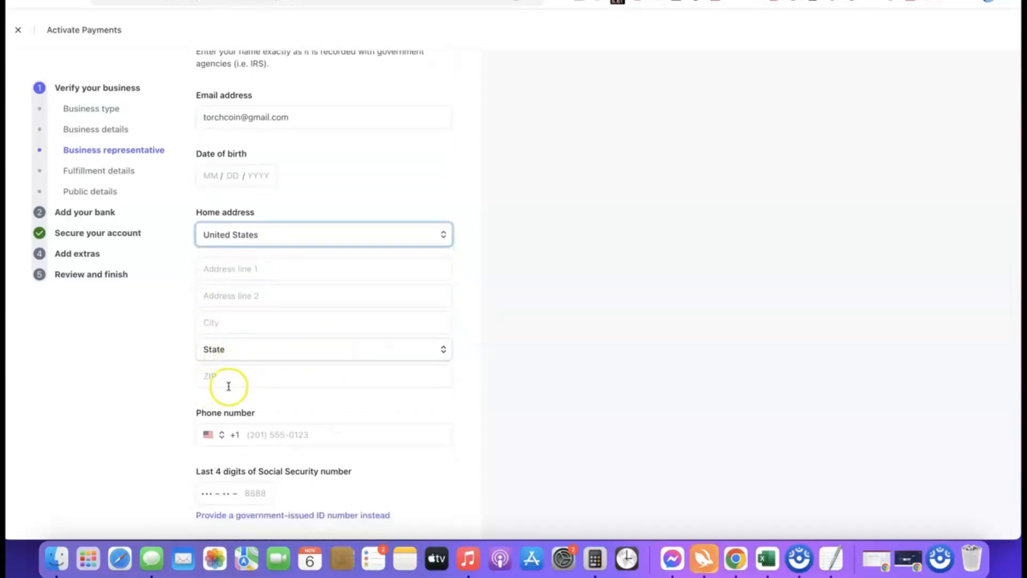
{"action": "scroll", "coordinate": [328, 367], "scroll_direction": "down", "scroll_amount": 1}
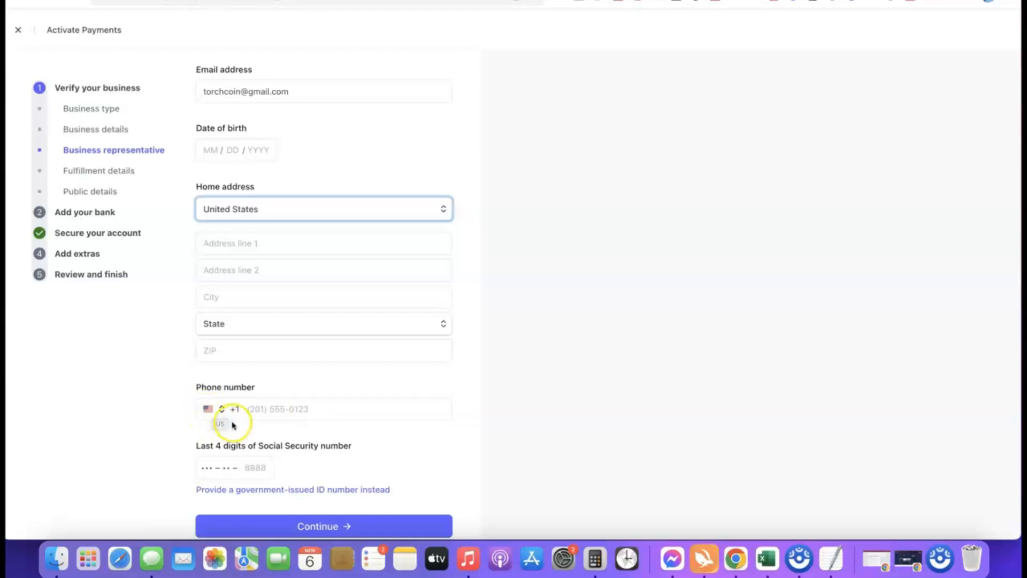
{"action": "left_click", "coordinate": [214, 410]}
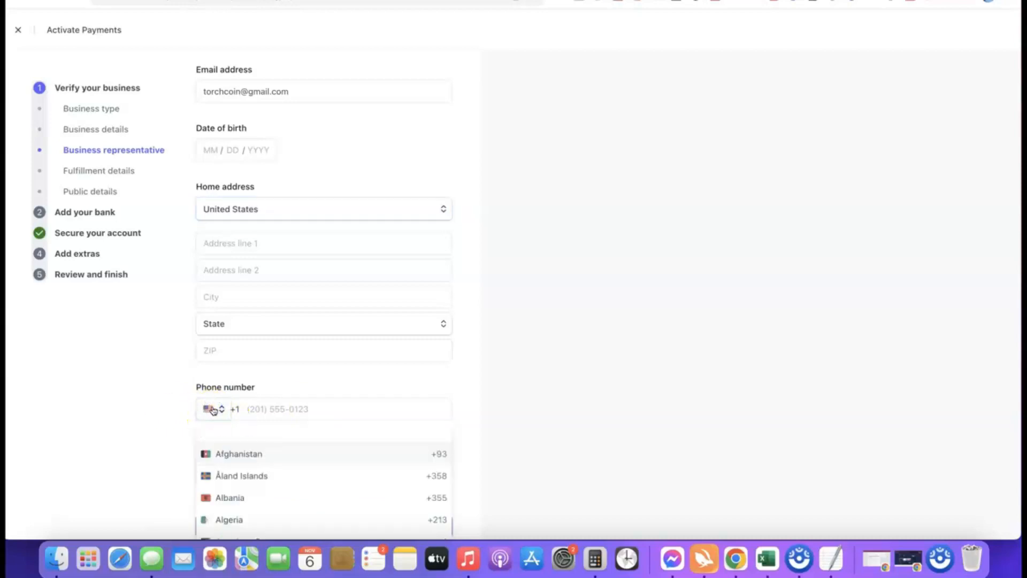
- Choose to identify the business representative with a government-issued ID number and set its issuing country to NG
{"action": "left_click", "coordinate": [473, 418]}
{"action": "scroll", "coordinate": [422, 403], "scroll_direction": "down", "scroll_amount": 1}
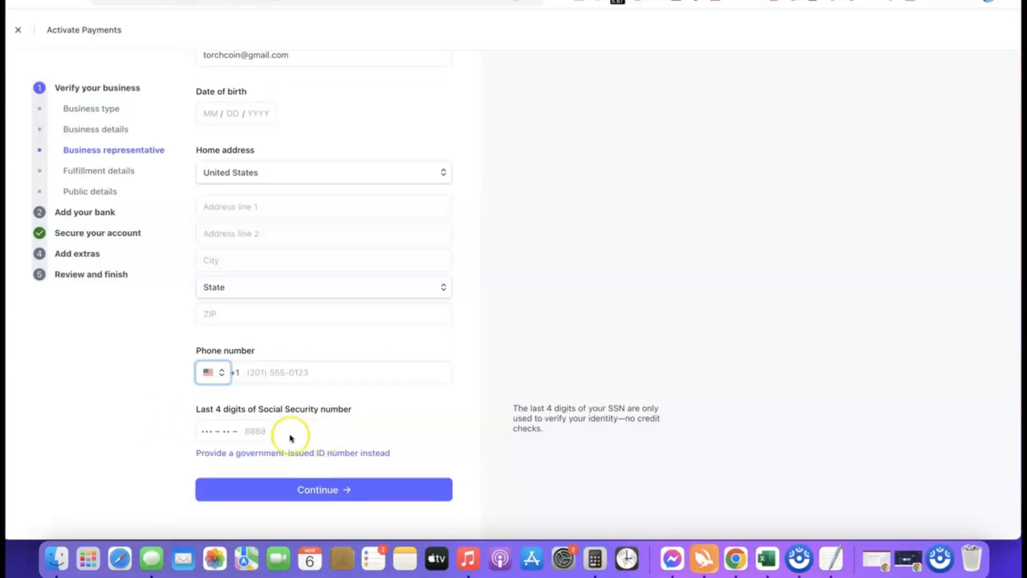
{"action": "scroll", "coordinate": [179, 415], "scroll_direction": "up", "scroll_amount": 5}
{"action": "scroll", "coordinate": [178, 415], "scroll_direction": "down", "scroll_amount": 5}
{"action": "scroll", "coordinate": [182, 415], "scroll_direction": "right", "scroll_amount": 5}
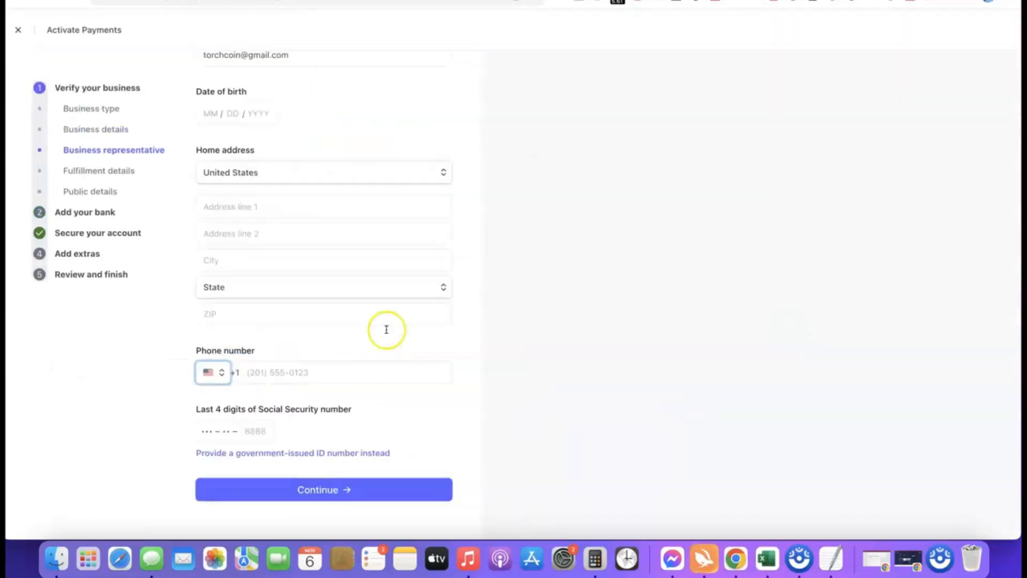
{"action": "left_click", "coordinate": [298, 451]}
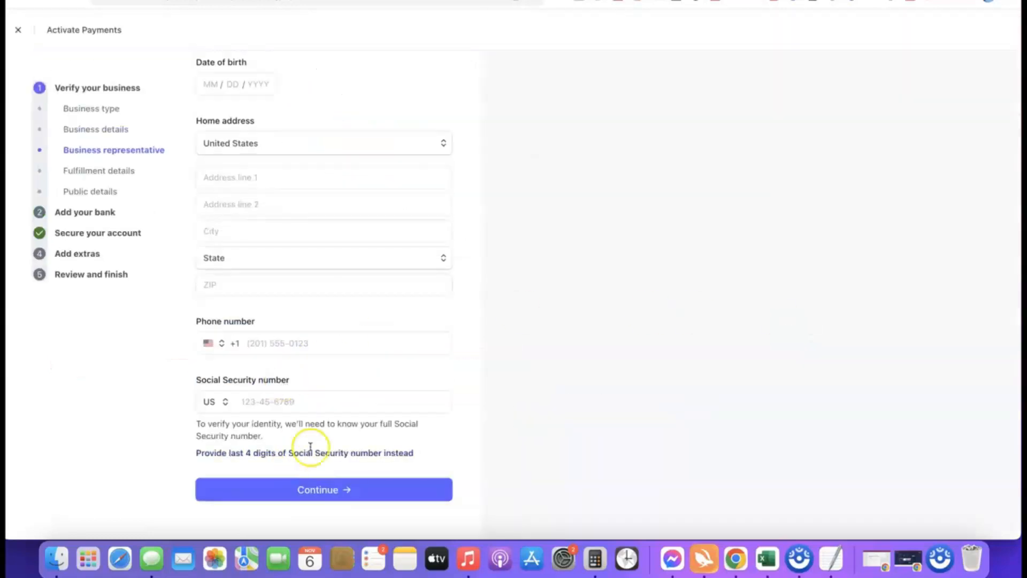
{"action": "left_click", "coordinate": [226, 401]}
{"action": "left_click", "coordinate": [208, 418]}
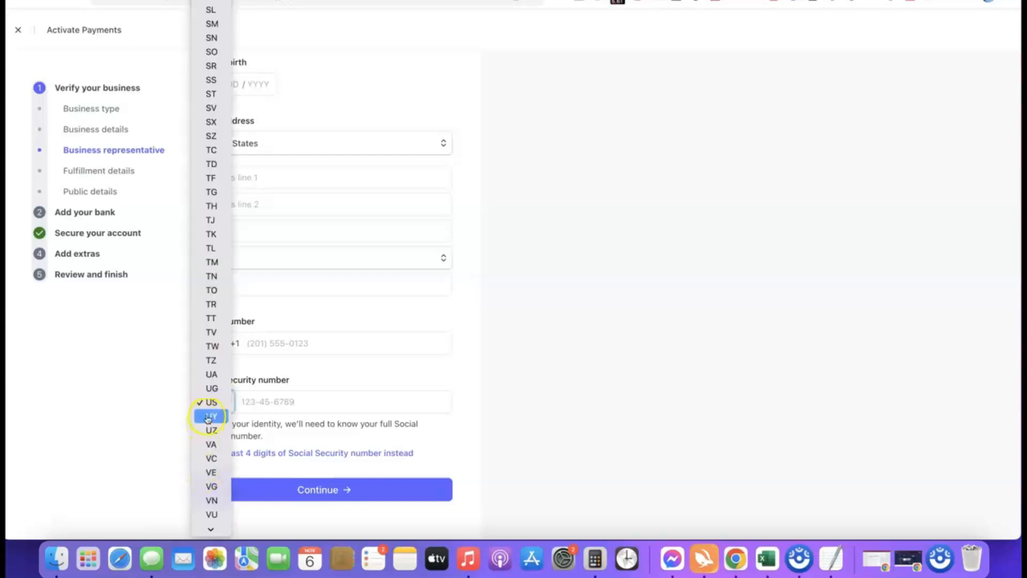
{"action": "scroll", "coordinate": [209, 209], "scroll_direction": "down", "scroll_amount": 1}
{"action": "scroll", "coordinate": [212, 226], "scroll_direction": "down", "scroll_amount": 1}
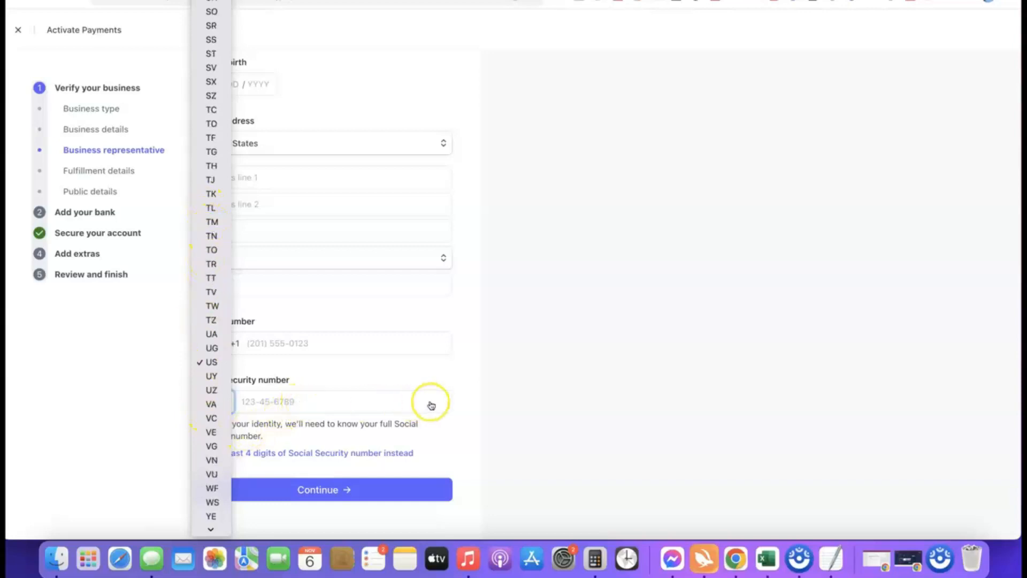
{"action": "left_click", "coordinate": [461, 402]}
{"action": "left_click", "coordinate": [217, 406]}
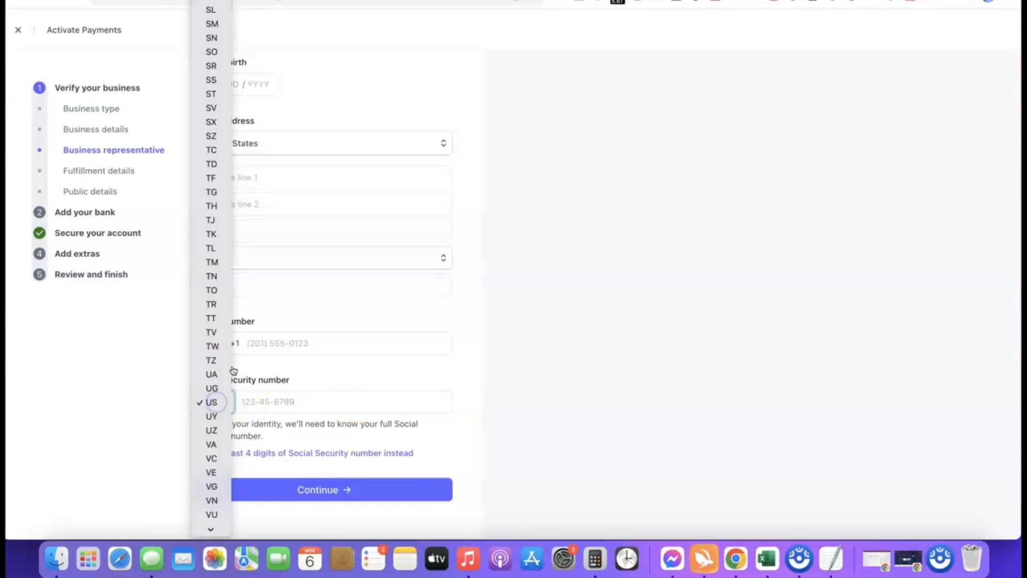
{"action": "scroll", "coordinate": [213, 373], "scroll_direction": "down", "scroll_amount": 2}
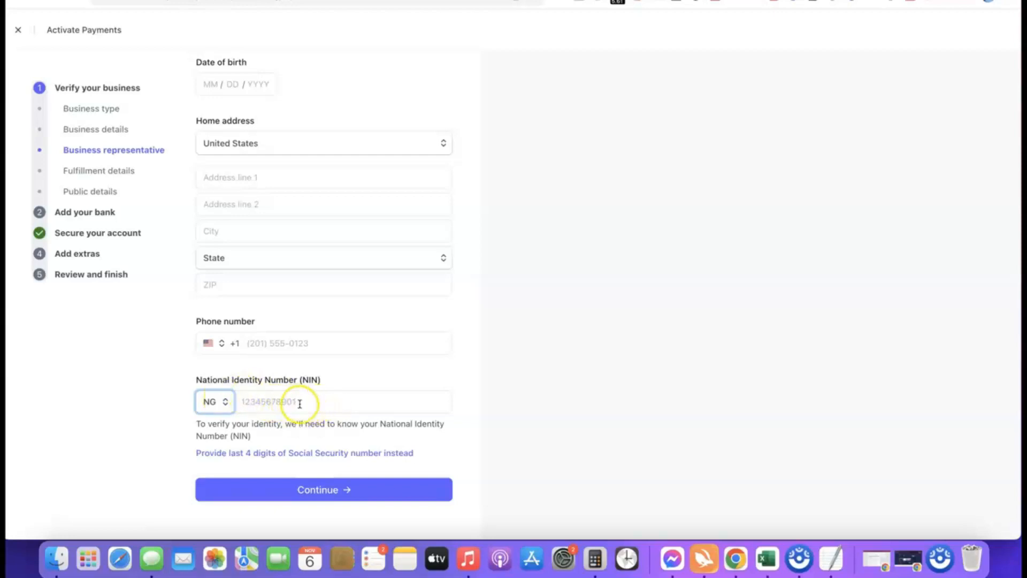
- Set the country of the business representative's phone number to Nigeria (+234) and check the rest of the form
{"action": "left_click", "coordinate": [208, 343]}
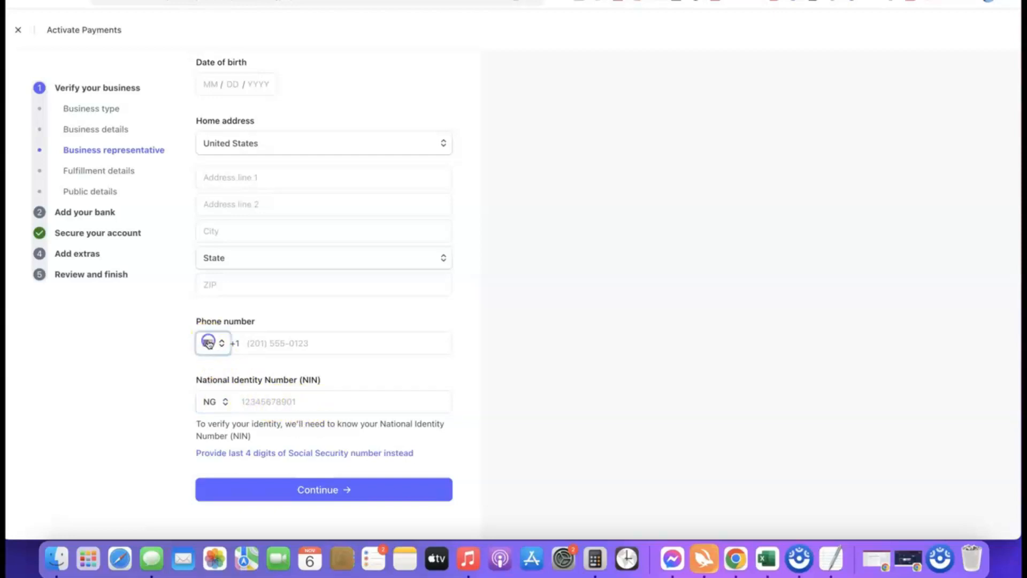
{"action": "left_click", "coordinate": [221, 368]}
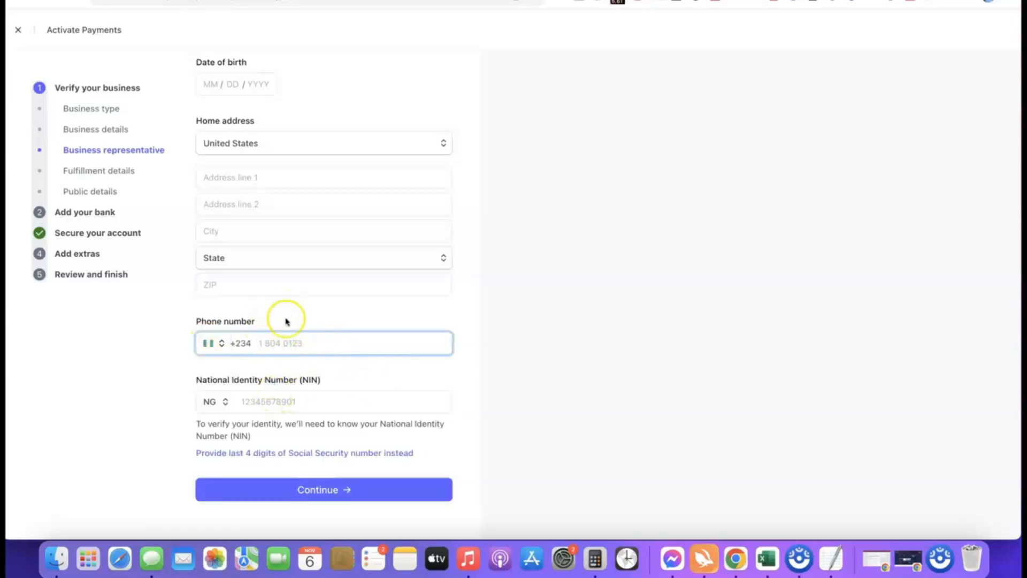
{"action": "scroll", "coordinate": [285, 323], "scroll_direction": "up", "scroll_amount": 3}
{"action": "scroll", "coordinate": [366, 239], "scroll_direction": "down", "scroll_amount": 3}
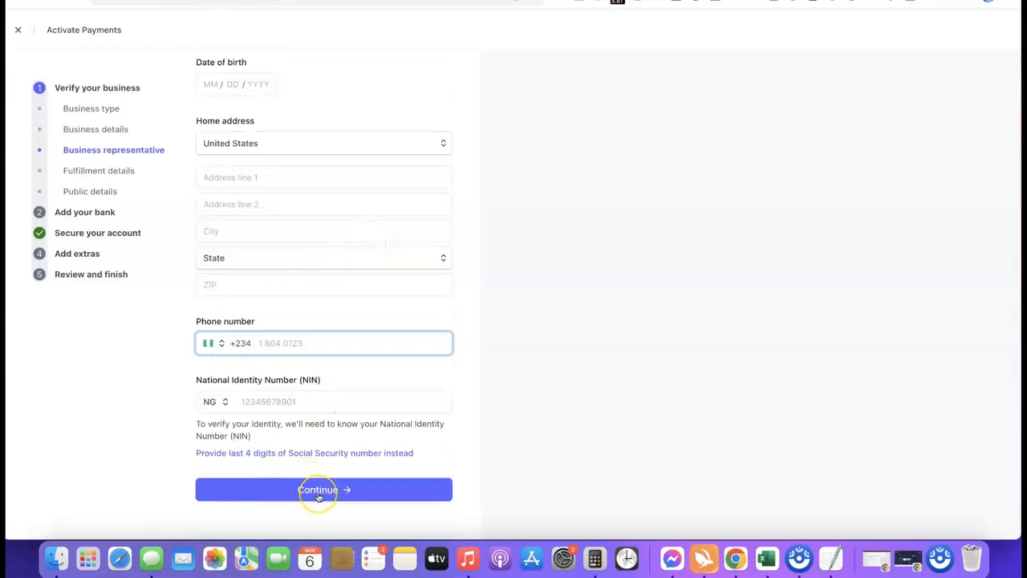
{"action": "scroll", "coordinate": [337, 380], "scroll_direction": "up", "scroll_amount": 4}
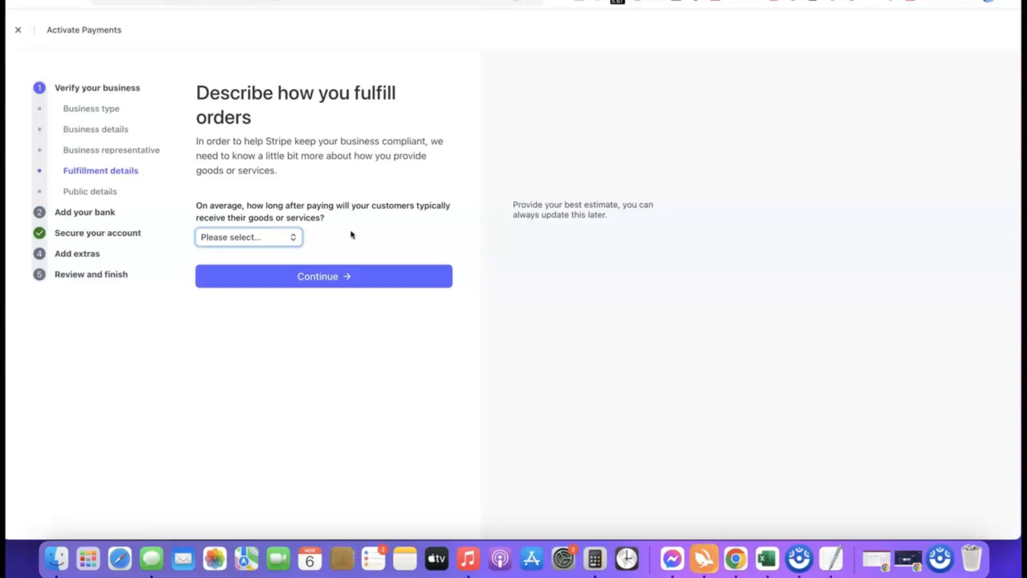
- Set the average time for customers to receive their goods to Within one day and submit the fulfillment details
{"action": "left_click", "coordinate": [269, 241]}
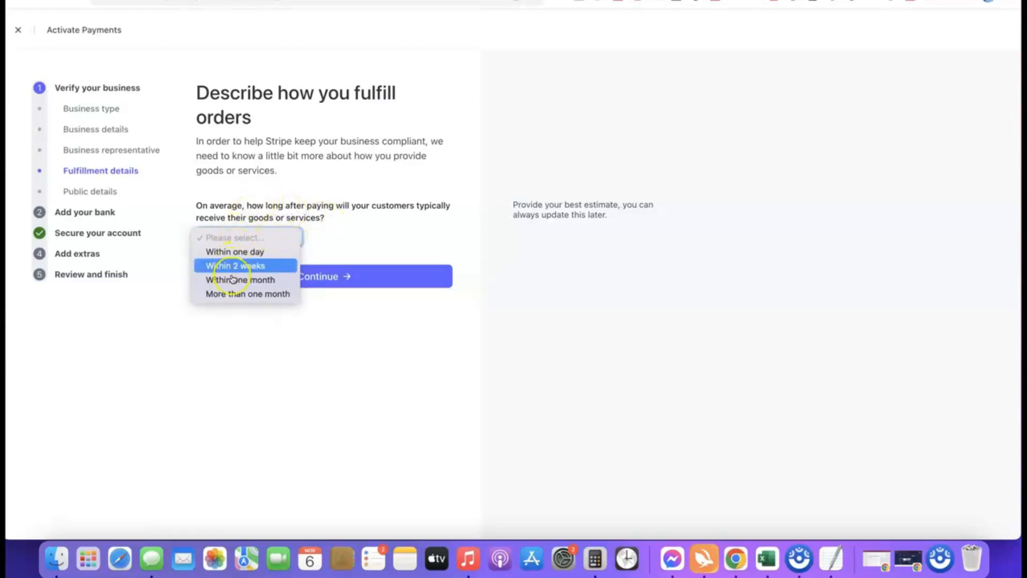
{"action": "left_click", "coordinate": [249, 268]}
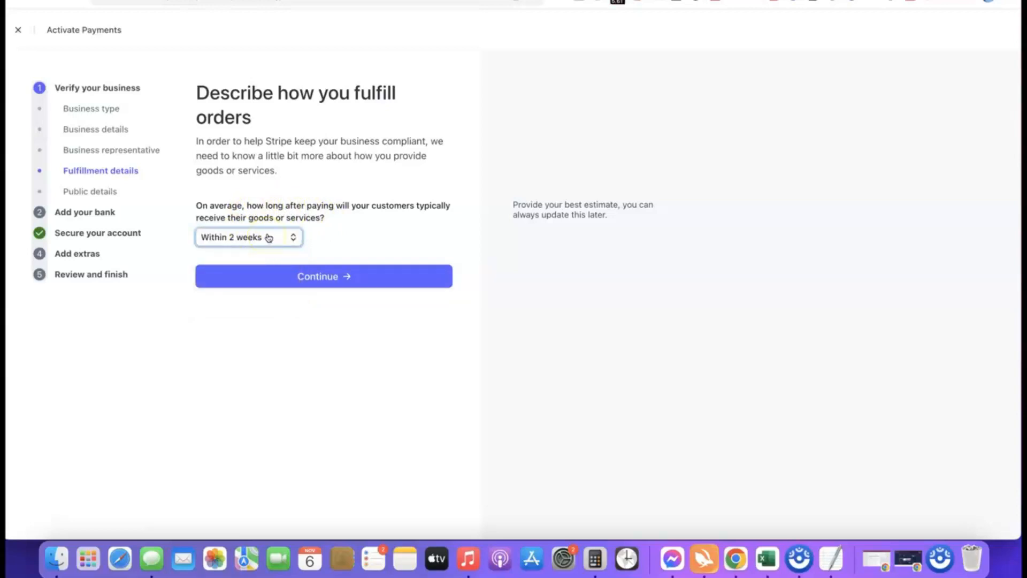
{"action": "left_click", "coordinate": [268, 238]}
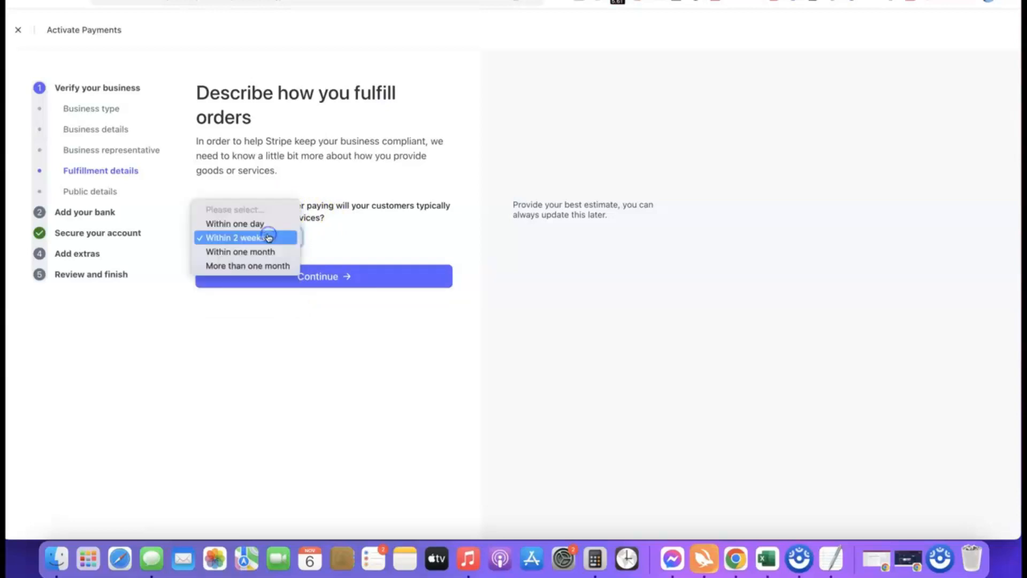
{"action": "left_click", "coordinate": [227, 224]}
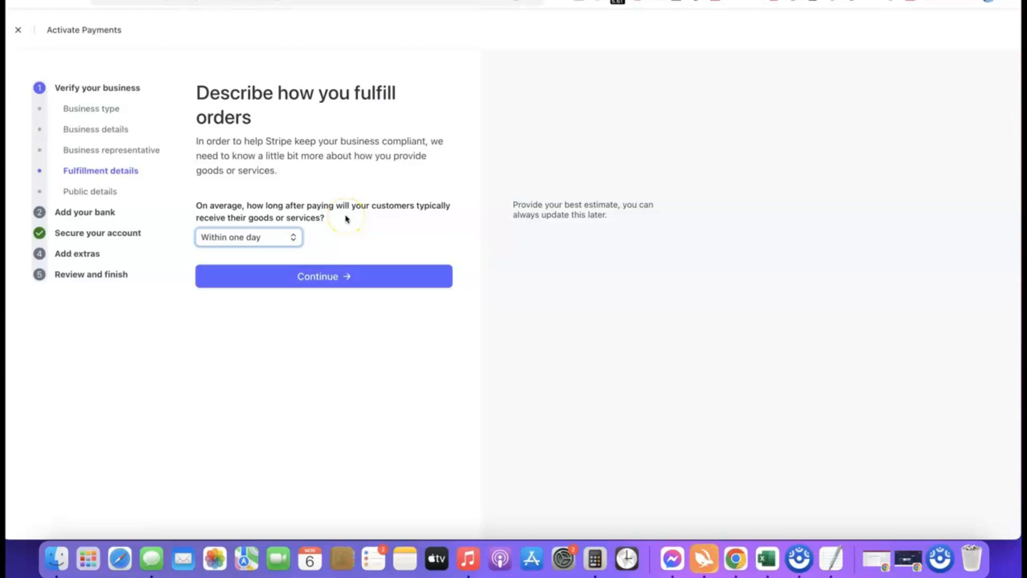
{"action": "left_click", "coordinate": [321, 278]}
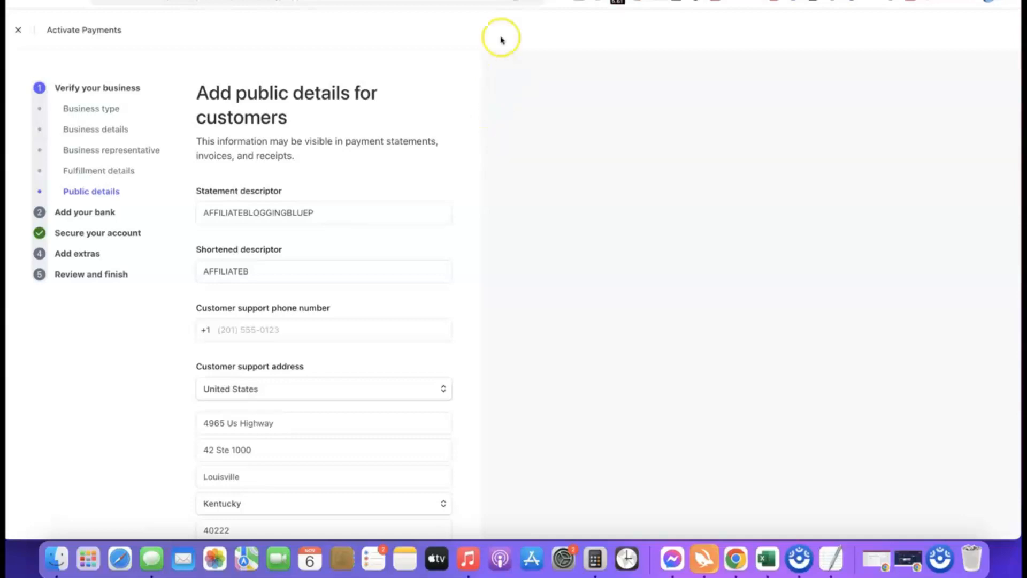
- Review the statement descriptor, shortened descriptor and customer support details, and submit the public details
{"action": "mouse_move", "coordinate": [255, 203]}
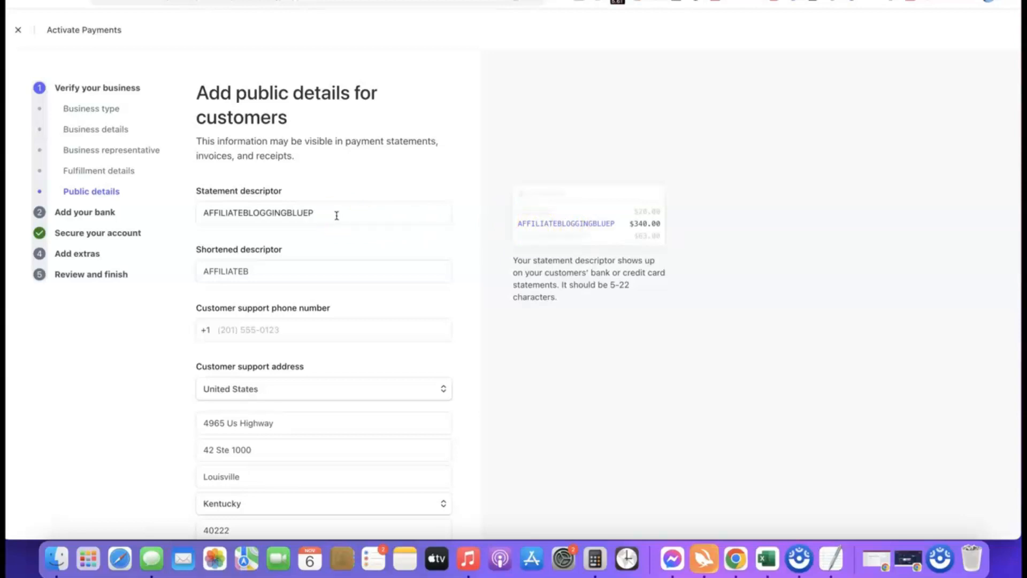
{"action": "left_click", "coordinate": [269, 269]}
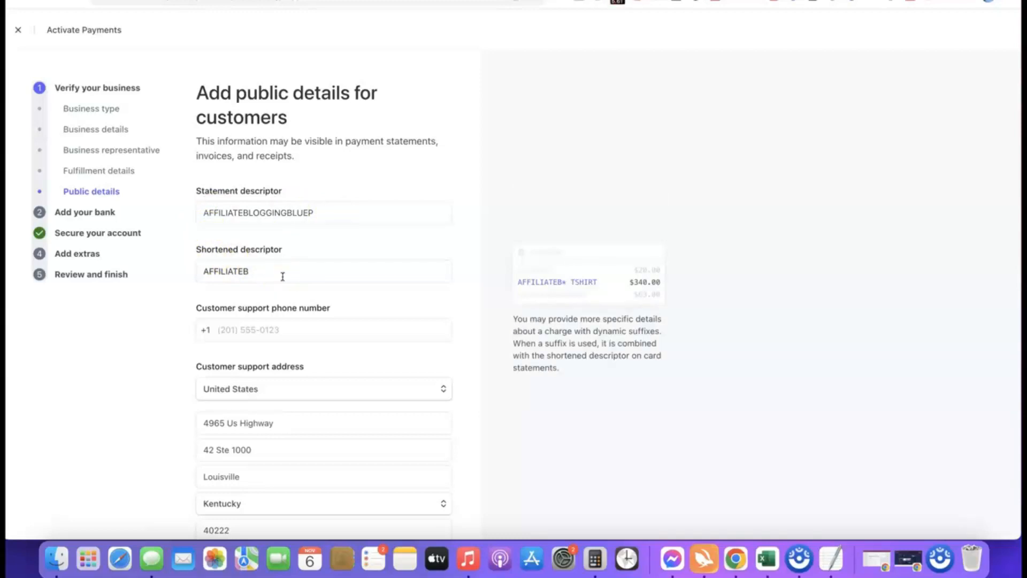
{"action": "left_click", "coordinate": [201, 317]}
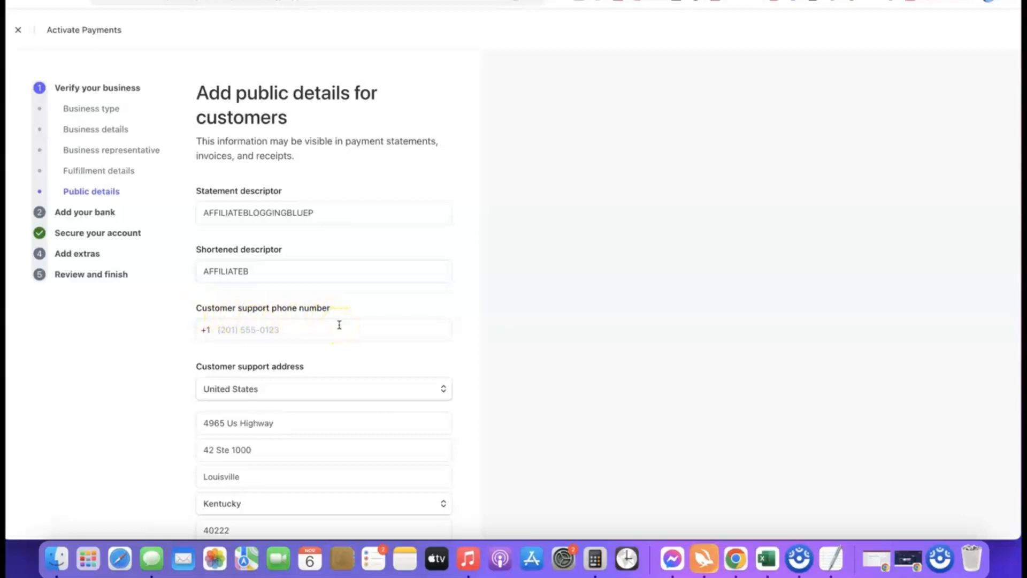
{"action": "left_click", "coordinate": [240, 212]}
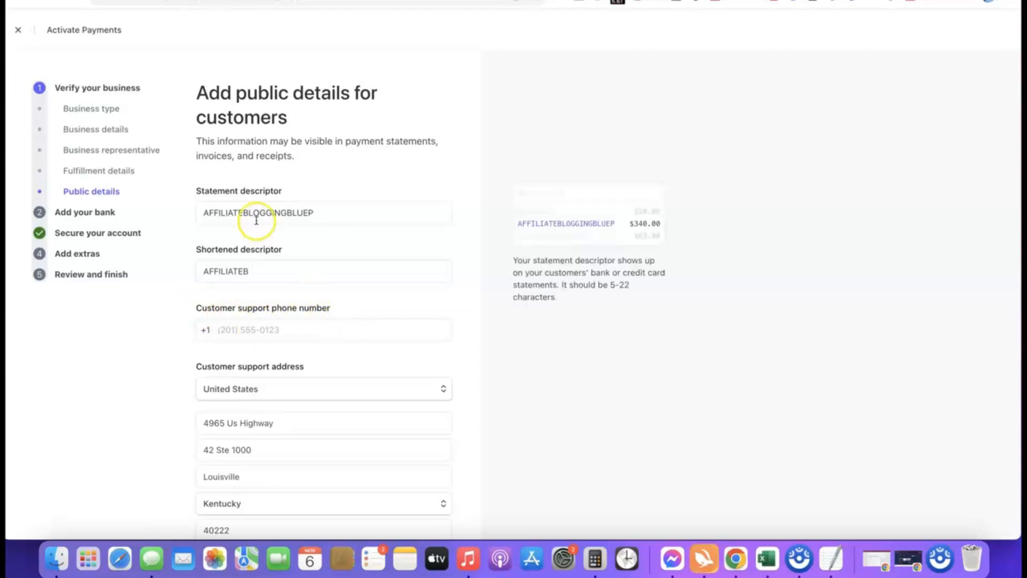
{"action": "scroll", "coordinate": [259, 232], "scroll_direction": "down", "scroll_amount": 3}
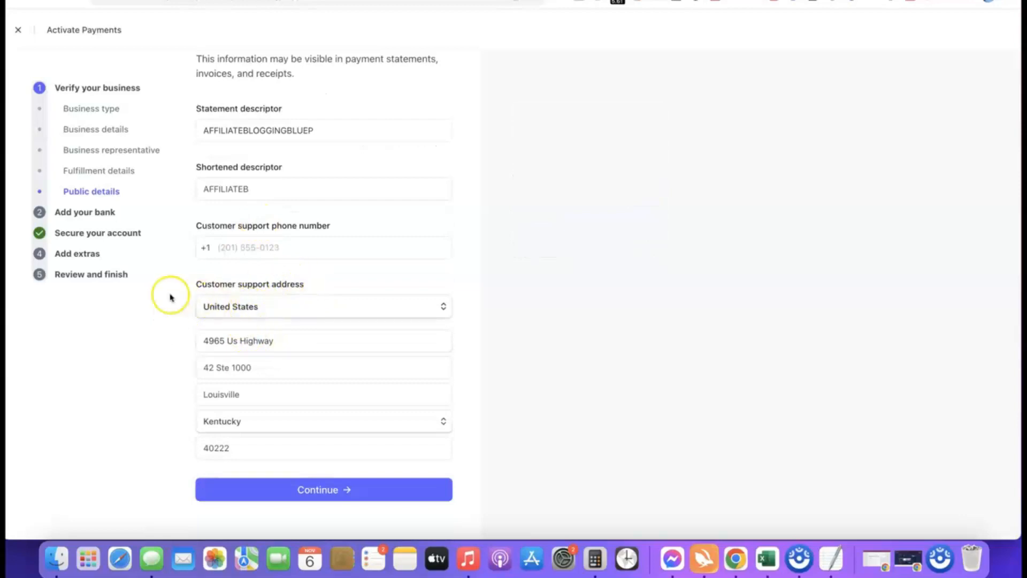
{"action": "scroll", "coordinate": [274, 319], "scroll_direction": "up", "scroll_amount": 2}
{"action": "scroll", "coordinate": [275, 320], "scroll_direction": "up", "scroll_amount": 1}
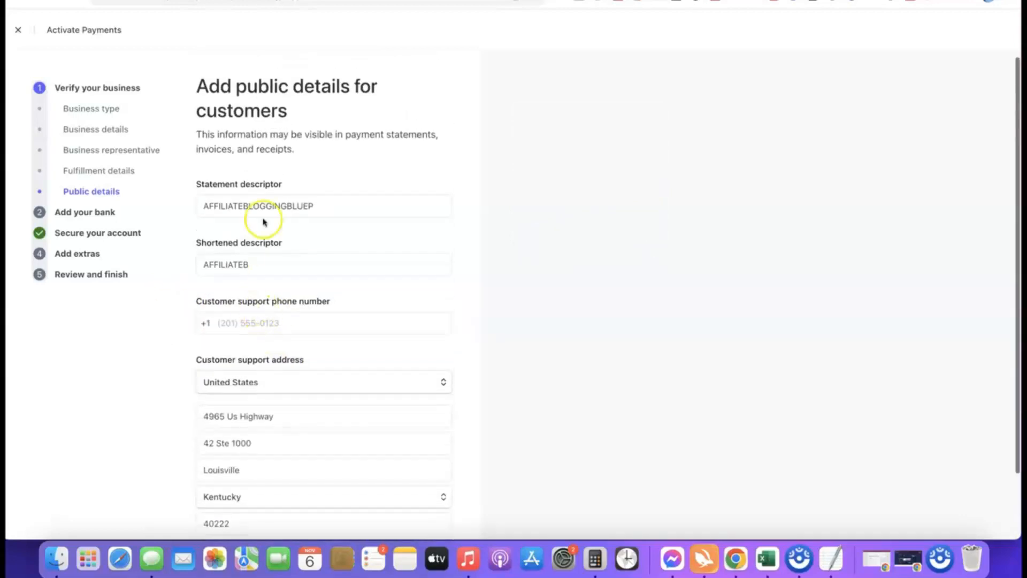
{"action": "left_click", "coordinate": [324, 202]}
{"action": "scroll", "coordinate": [300, 180], "scroll_direction": "down", "scroll_amount": 3}
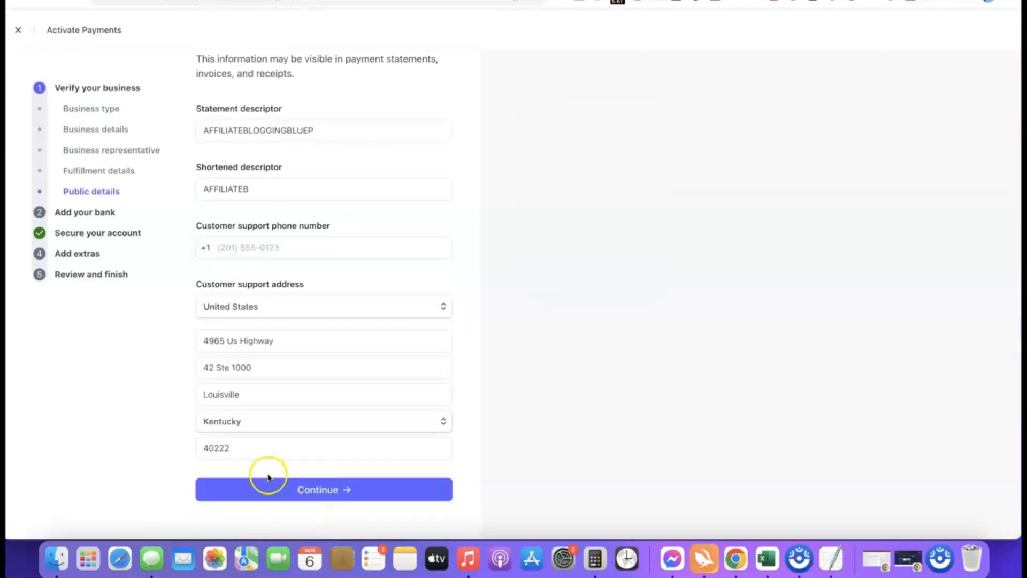
{"action": "left_click", "coordinate": [269, 484]}
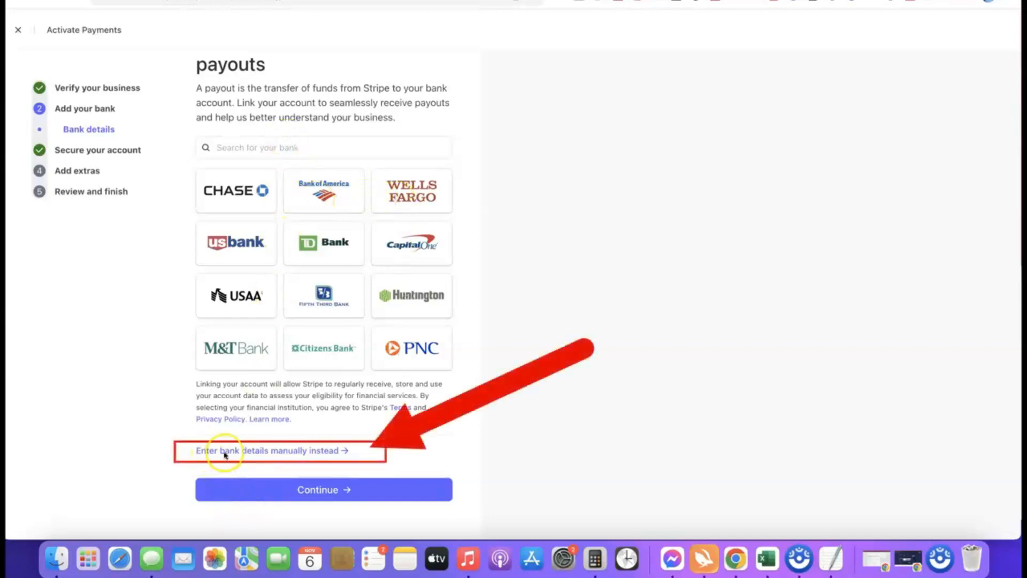
- Enter the payout bank's routing and account numbers manually, save them, and continue with that Bank of America account
{"action": "left_click", "coordinate": [301, 453]}
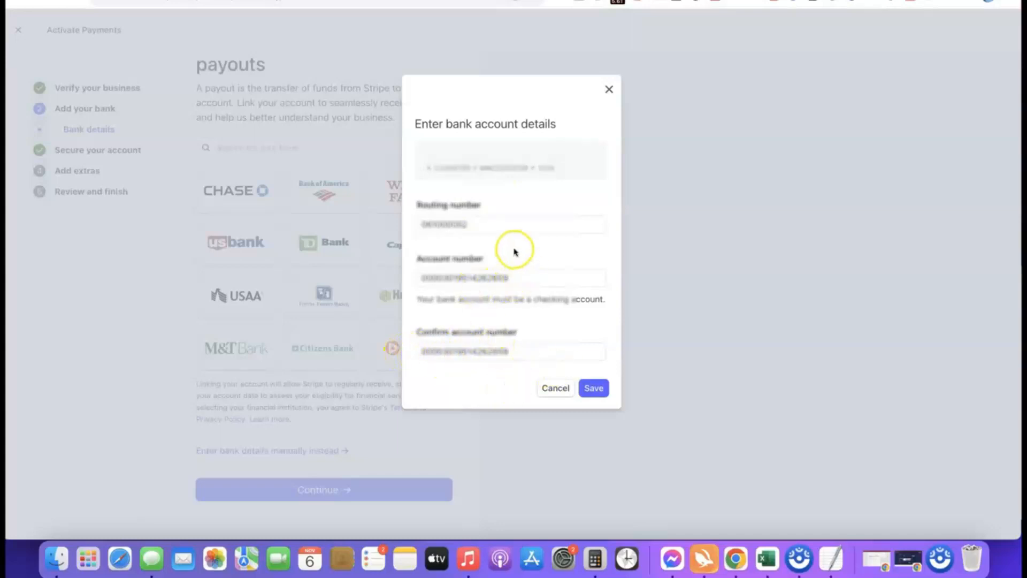
{"action": "left_click", "coordinate": [598, 389]}
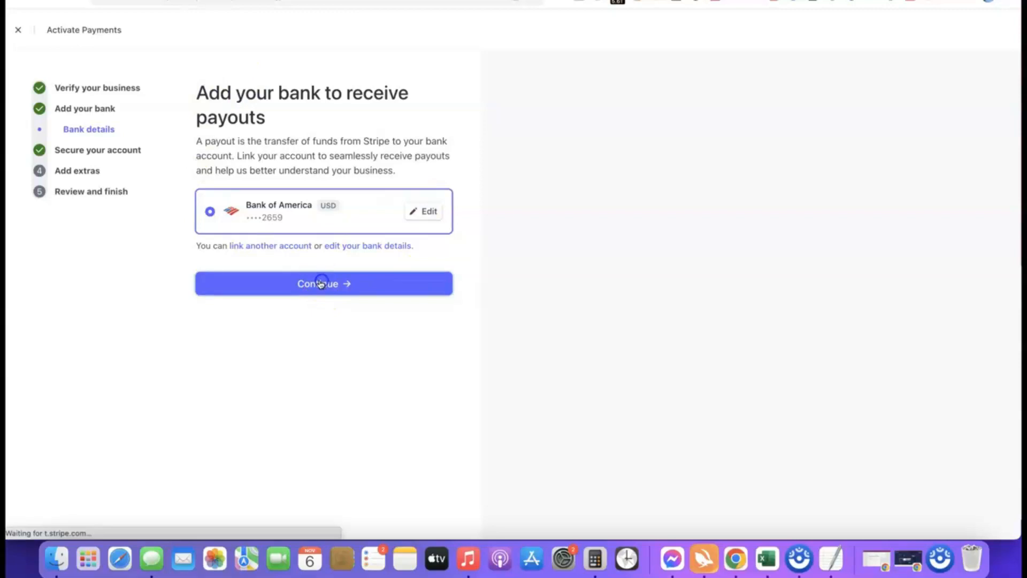
{"action": "left_click", "coordinate": [318, 284]}
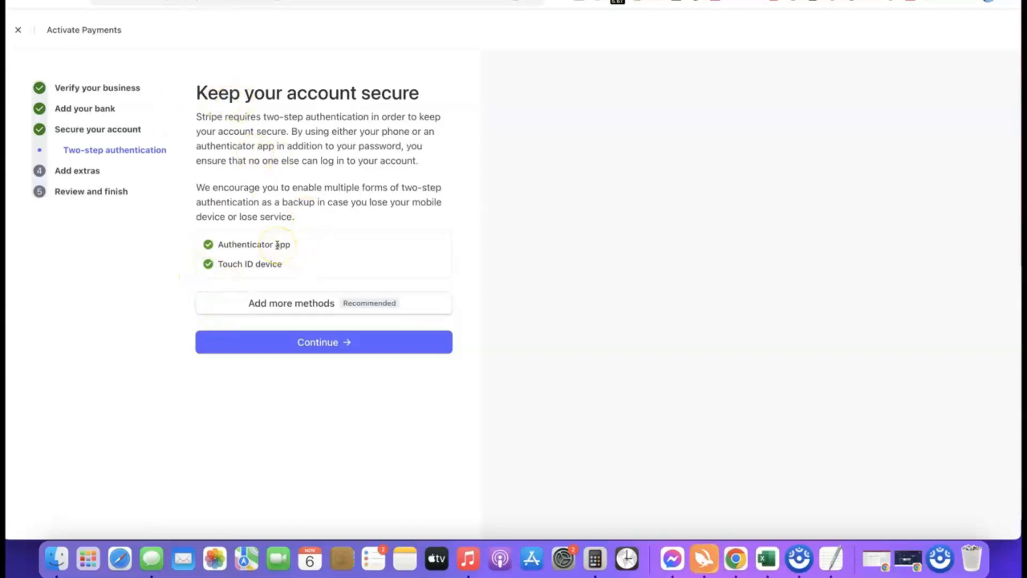
- Accept the existing two-step authentication methods, skip automated sales tax calculation, and decline the climate contribution
{"action": "left_click", "coordinate": [327, 347]}
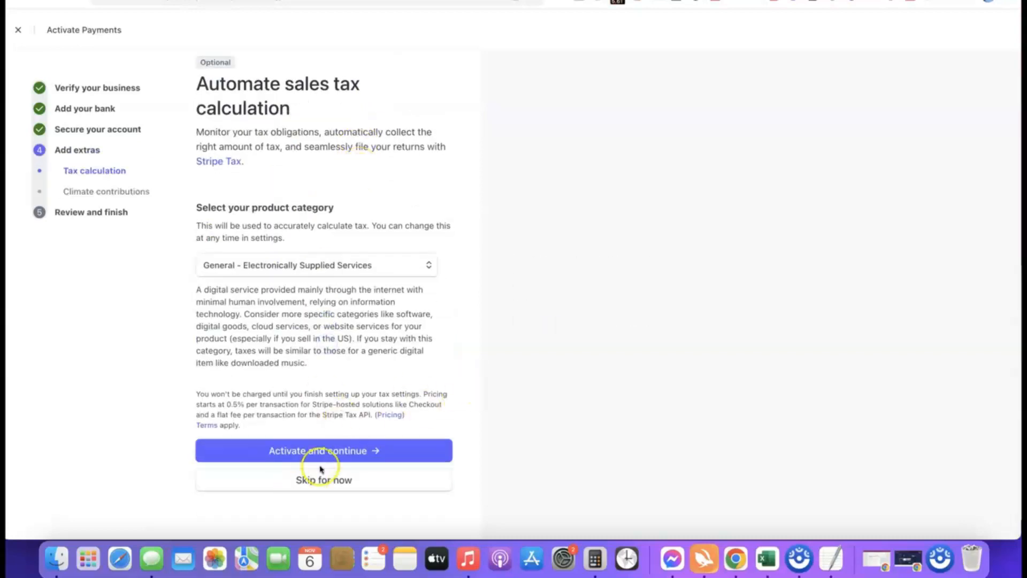
{"action": "left_click", "coordinate": [327, 484]}
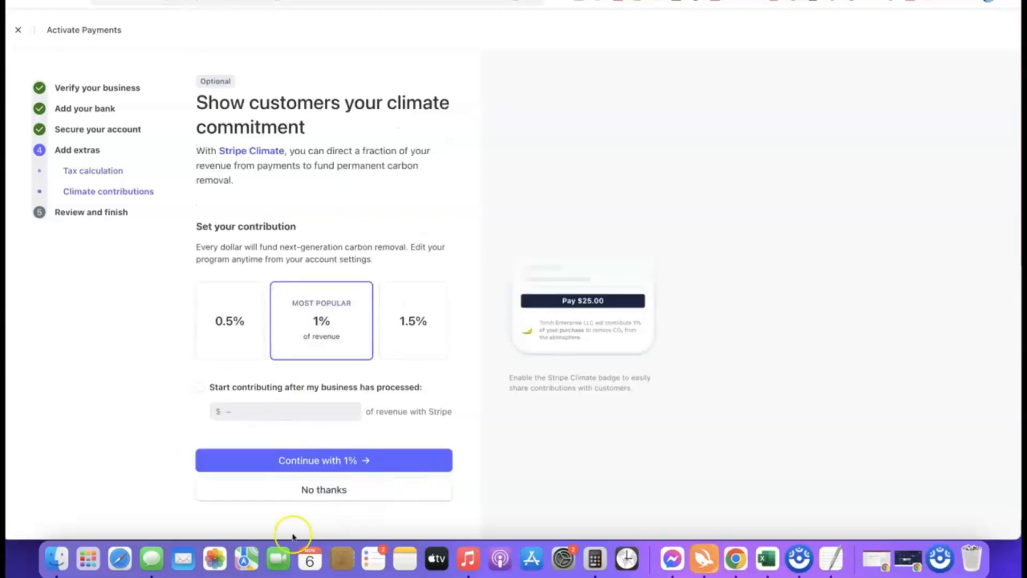
{"action": "left_click", "coordinate": [344, 490]}
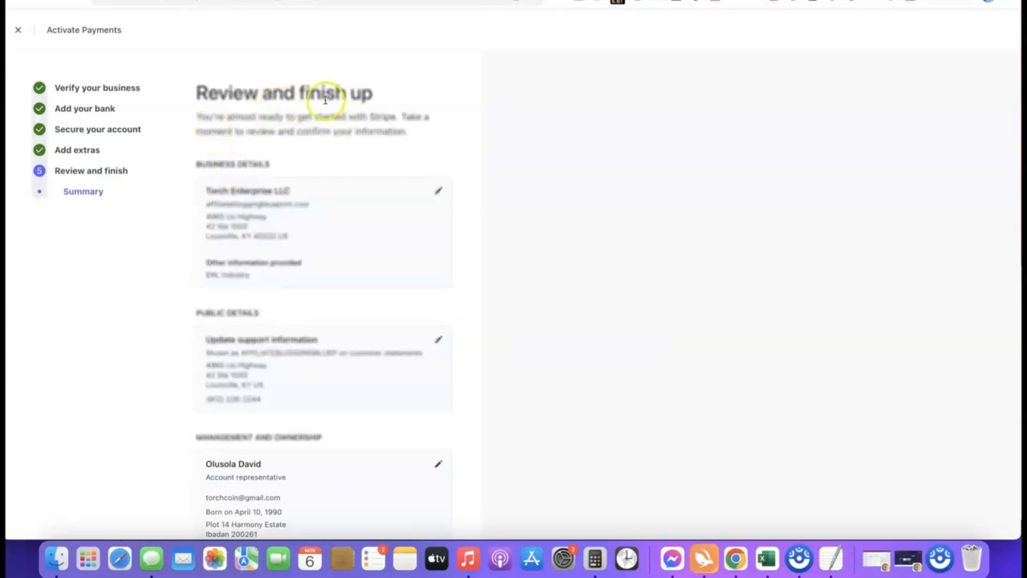
- Review the activation summary down to the climate contributions, agree to the terms and submit the application
{"action": "scroll", "coordinate": [291, 81], "scroll_direction": "down", "scroll_amount": 3}
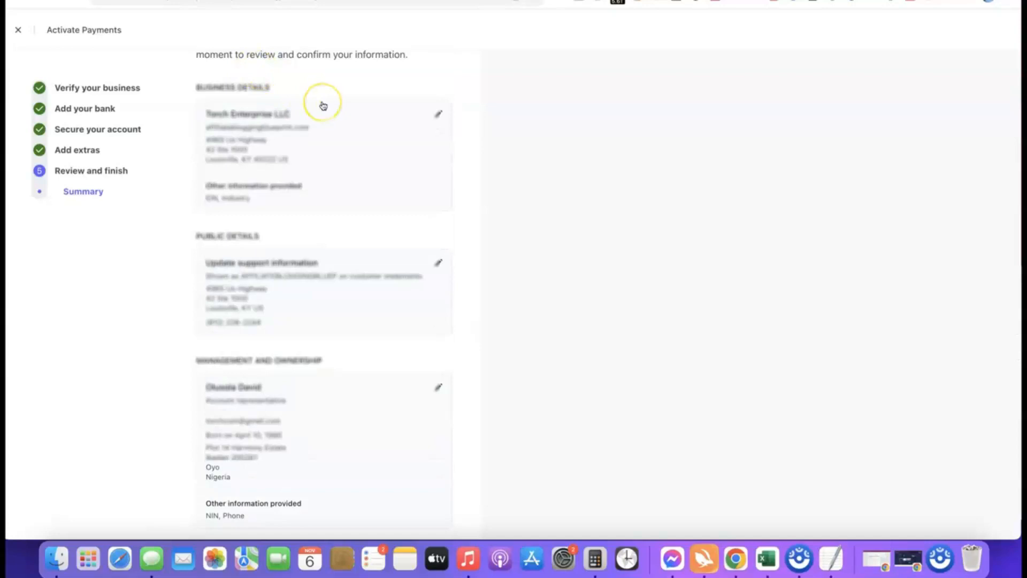
{"action": "scroll", "coordinate": [322, 105], "scroll_direction": "down", "scroll_amount": 10}
{"action": "scroll", "coordinate": [323, 106], "scroll_direction": "down", "scroll_amount": 3}
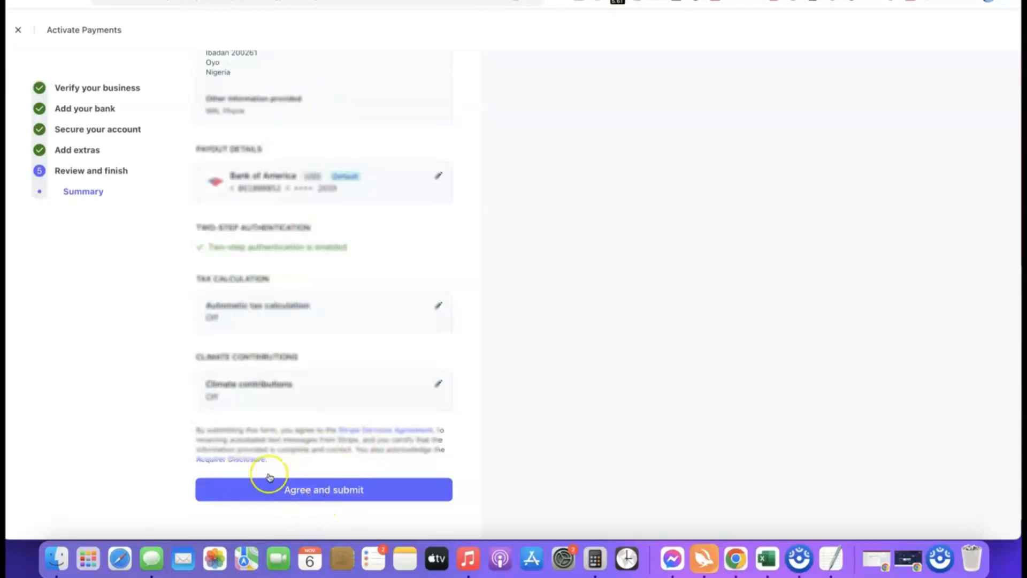
{"action": "left_click", "coordinate": [313, 489]}
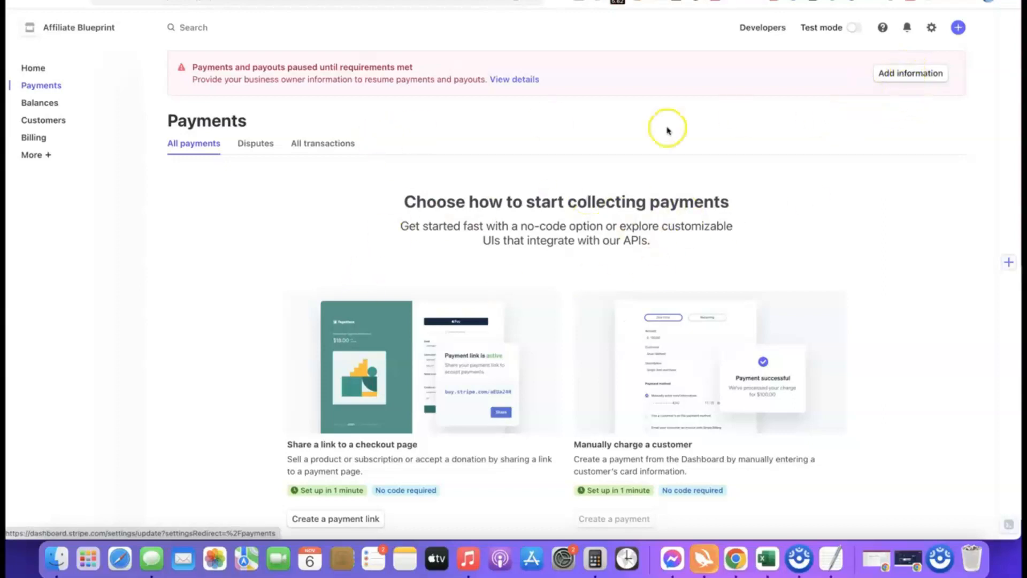
- Open the missing required information for the account representative under management and ownership for updating
{"action": "left_click", "coordinate": [890, 74]}
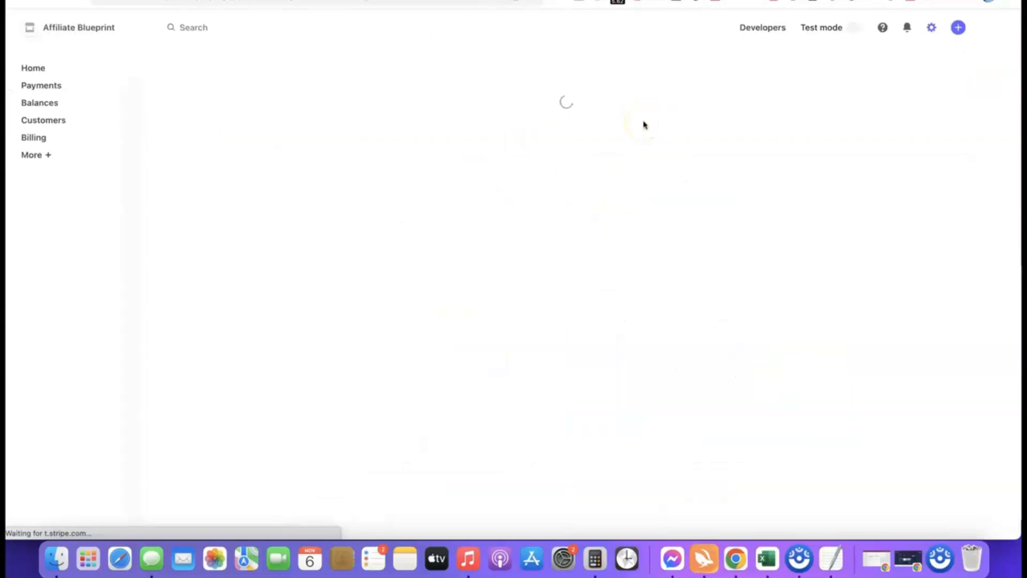
{"action": "scroll", "coordinate": [523, 145], "scroll_direction": "down", "scroll_amount": 2}
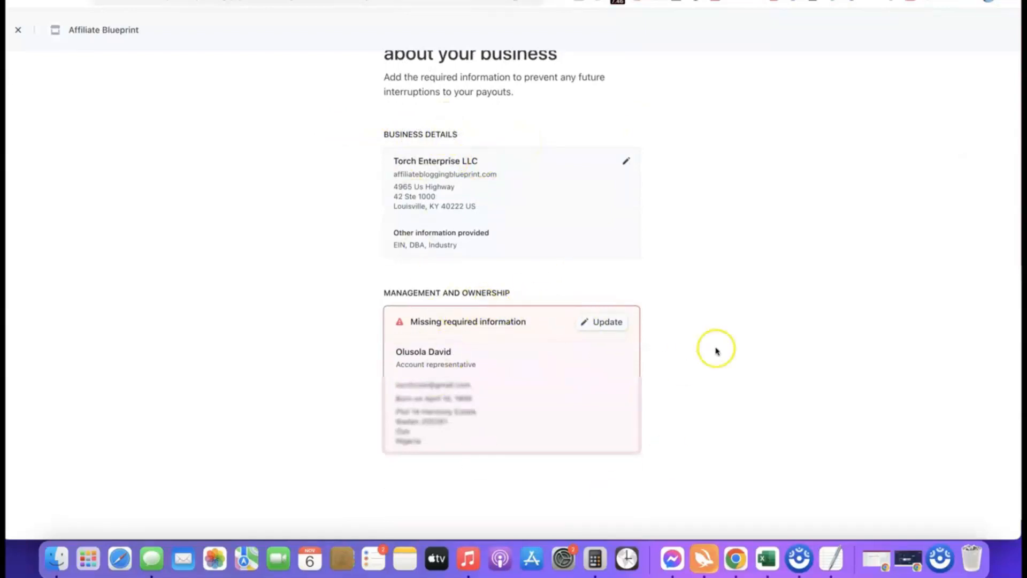
{"action": "scroll", "coordinate": [696, 292], "scroll_direction": "down", "scroll_amount": 1}
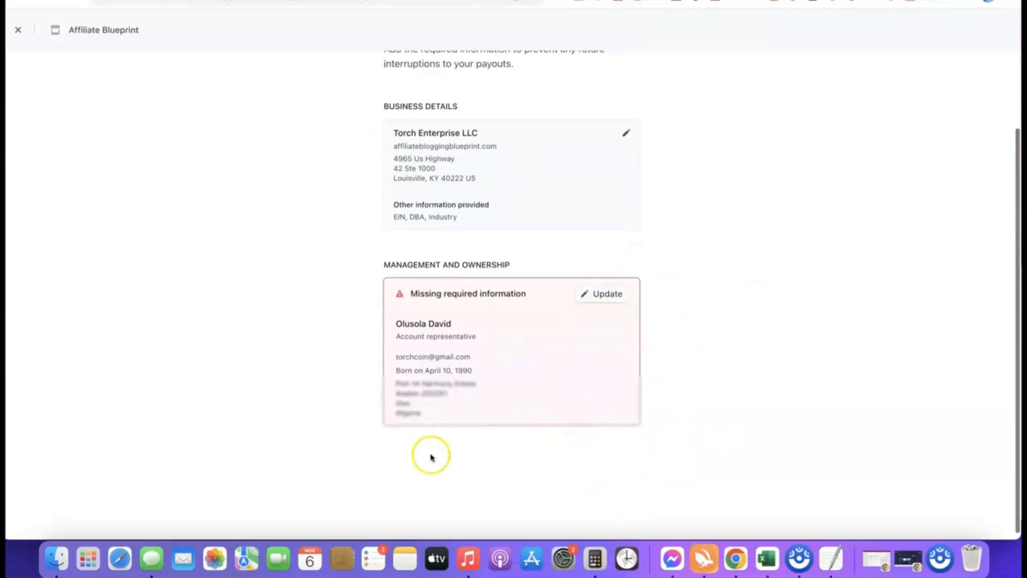
{"action": "left_click", "coordinate": [604, 295]}
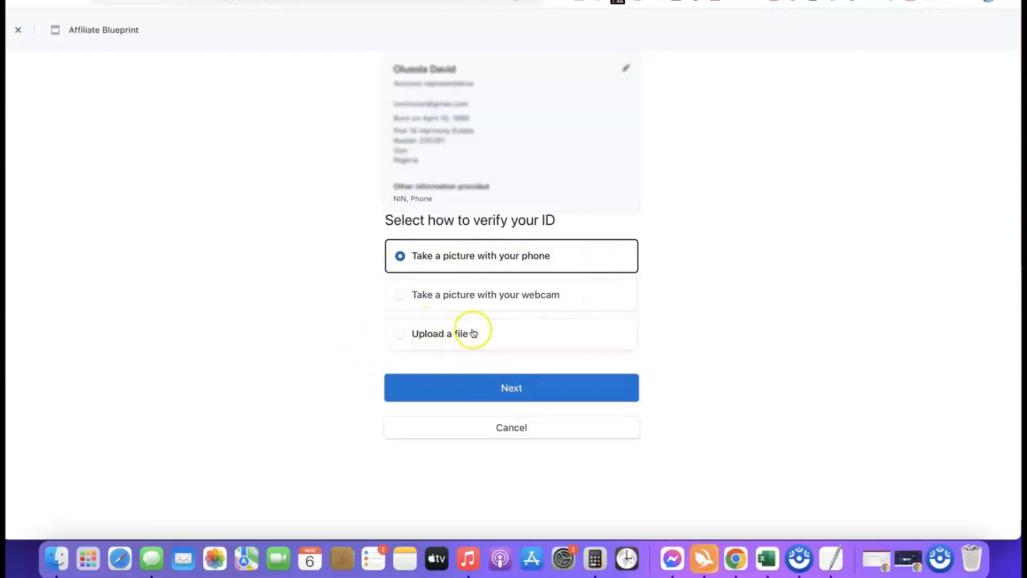
- Choose to verify the ID by uploading a file, with Driver's license as the identification type
{"action": "left_click", "coordinate": [411, 335]}
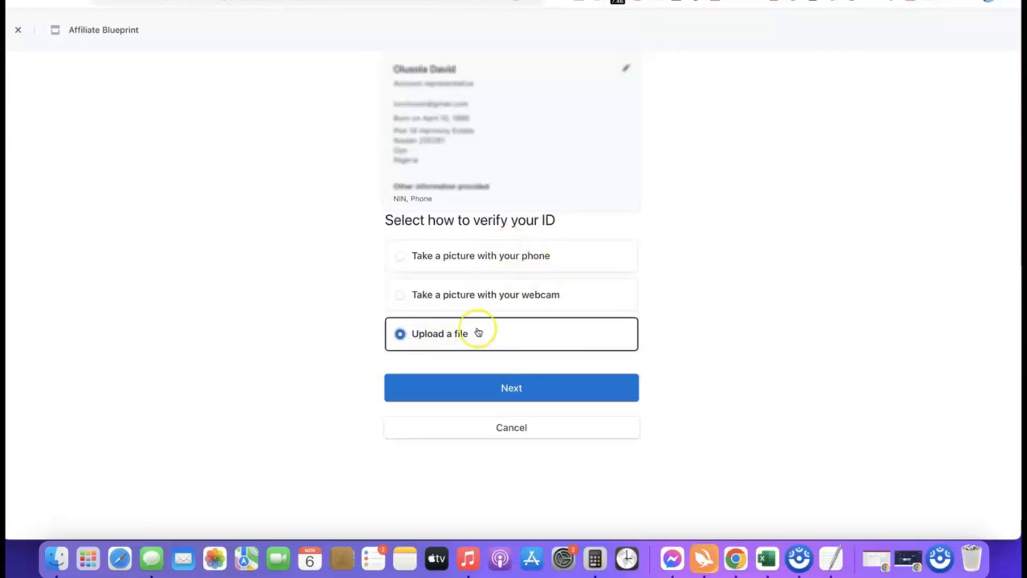
{"action": "left_click", "coordinate": [505, 388]}
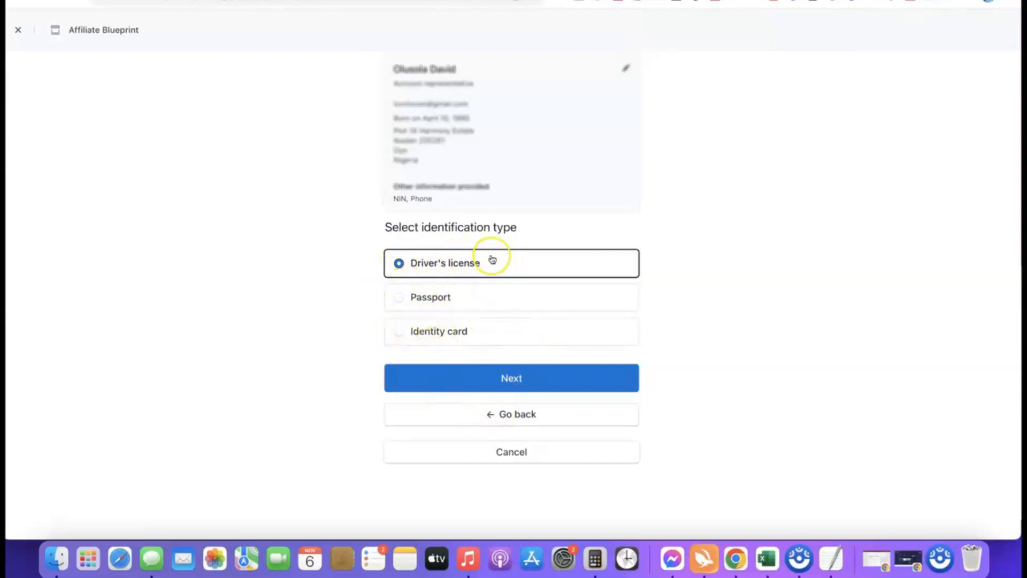
{"action": "left_click", "coordinate": [512, 379]}
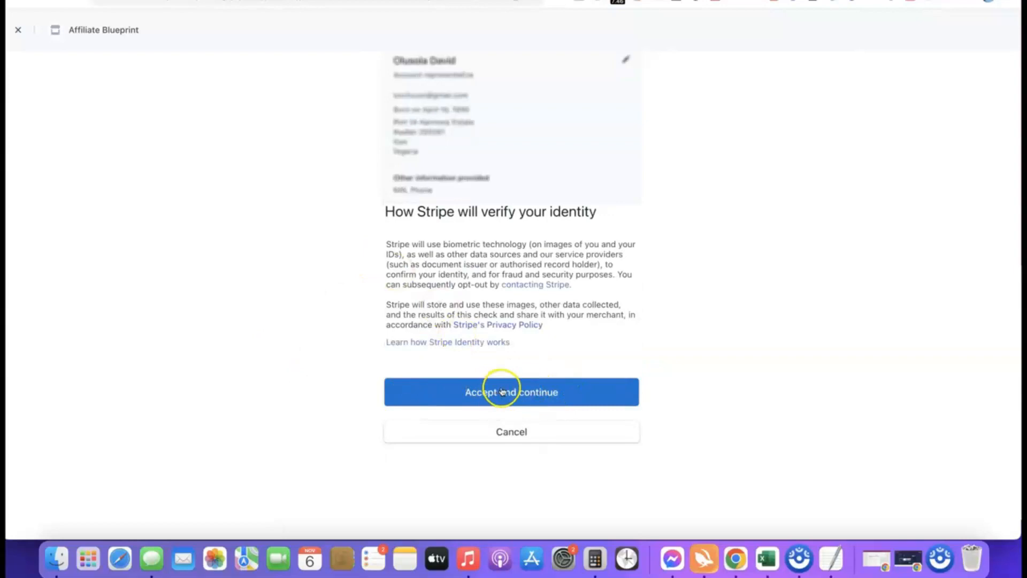
- Accept Stripe's identity verification terms and upload the Drivers License image as the front of the identity document
{"action": "left_click", "coordinate": [502, 392]}
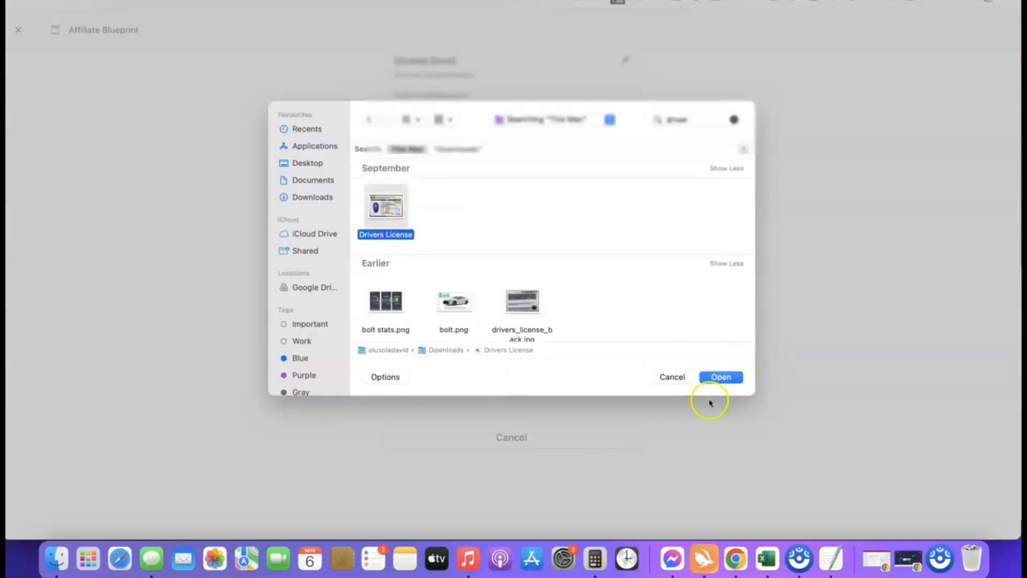
{"action": "left_click", "coordinate": [721, 377]}
{"action": "left_click", "coordinate": [518, 401]}
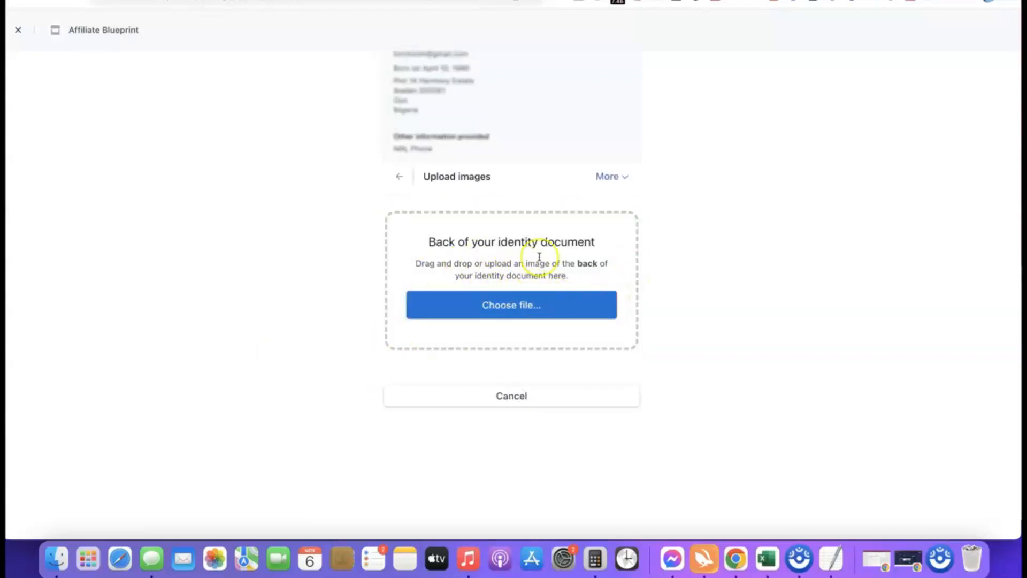
- Upload drivers_license_back.jpg as the back of the identity document, continue with that image anyway, and return to the dashboard
{"action": "left_click", "coordinate": [513, 305]}
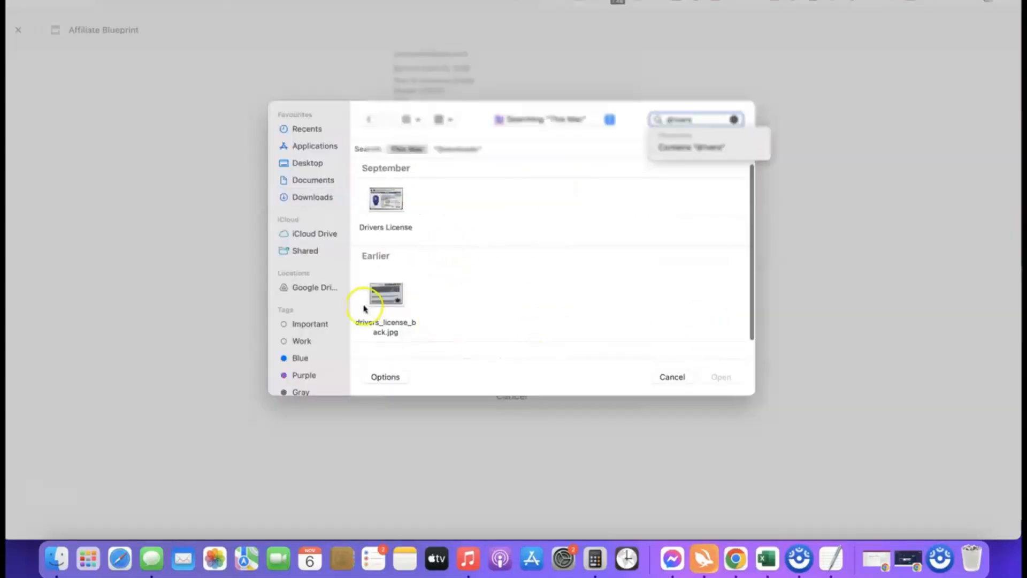
{"action": "left_click", "coordinate": [386, 294]}
{"action": "left_click", "coordinate": [721, 378]}
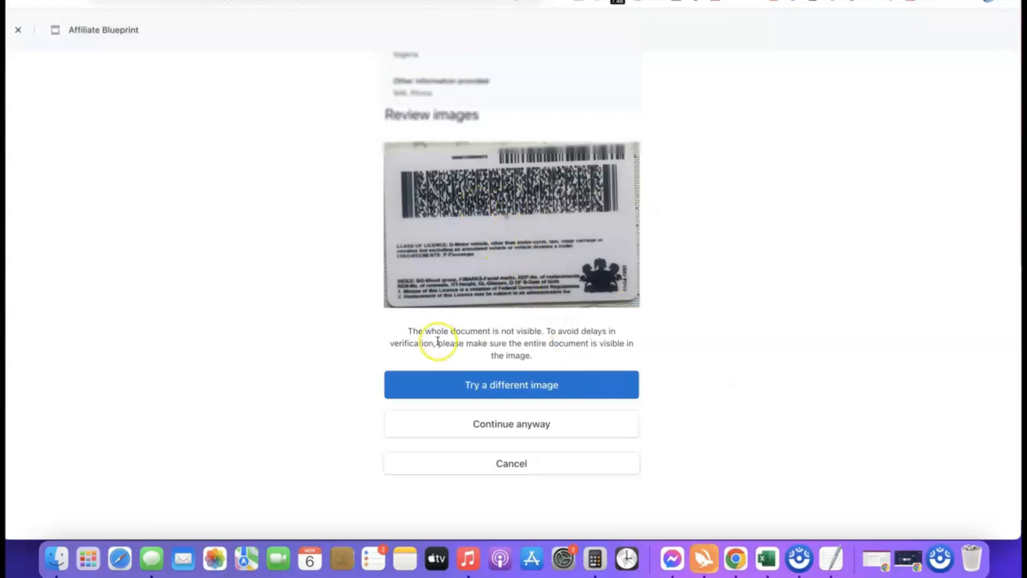
{"action": "left_click", "coordinate": [503, 422]}
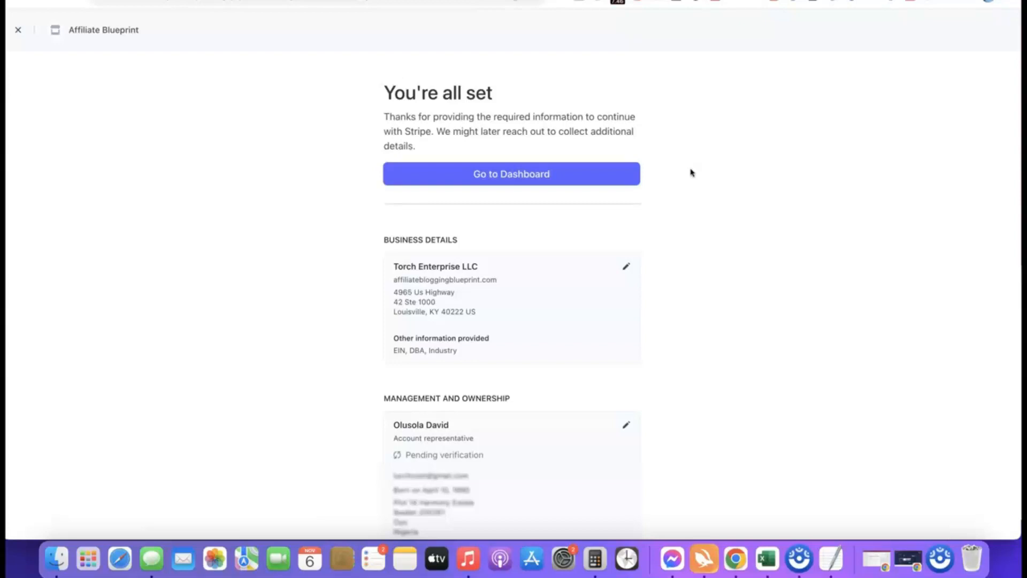
{"action": "left_click", "coordinate": [511, 173]}
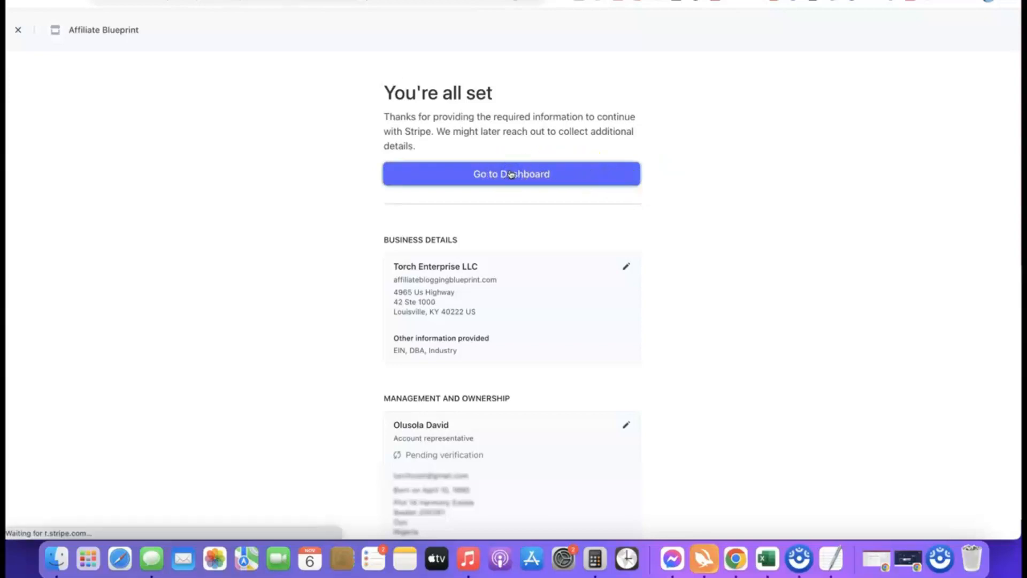